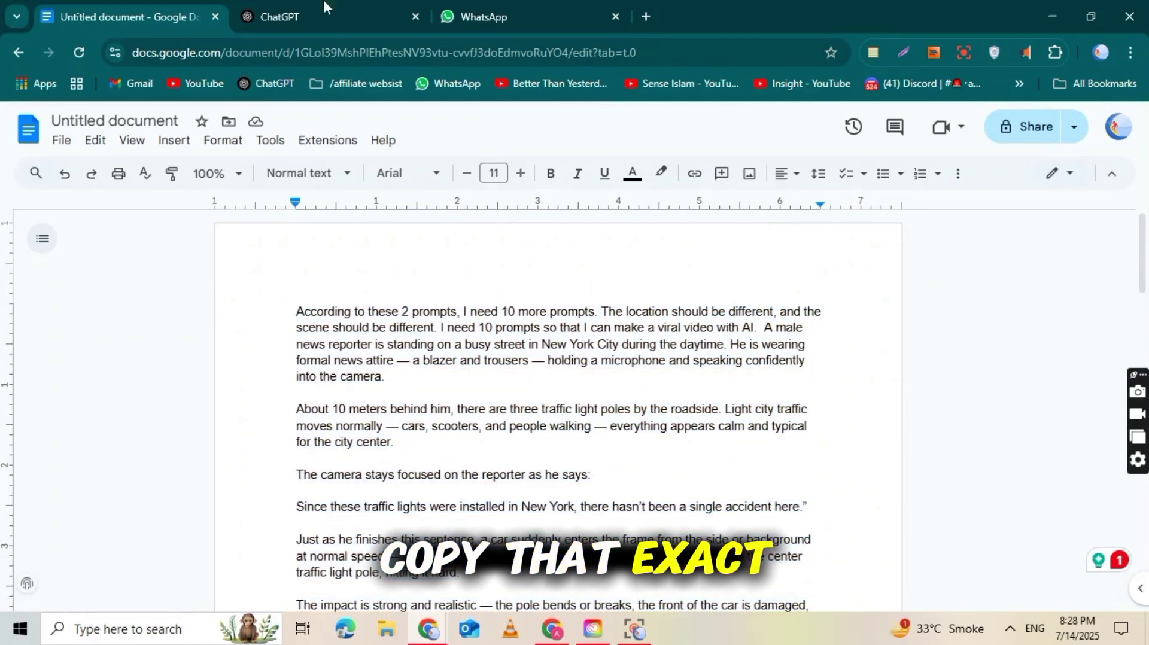
# Switch to ChatGPT, review the generated video prompts and copy the text of Prompt 8 about the Seoul robot.
pyautogui.click(329, 16)
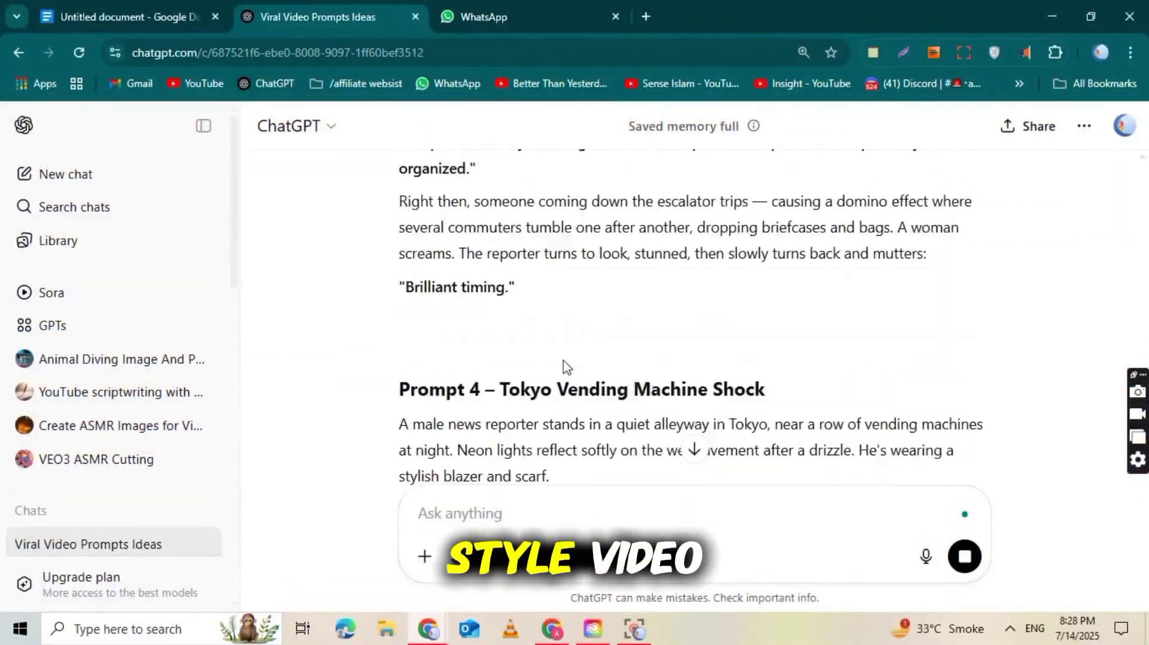
pyautogui.scroll(5, 564, 367)
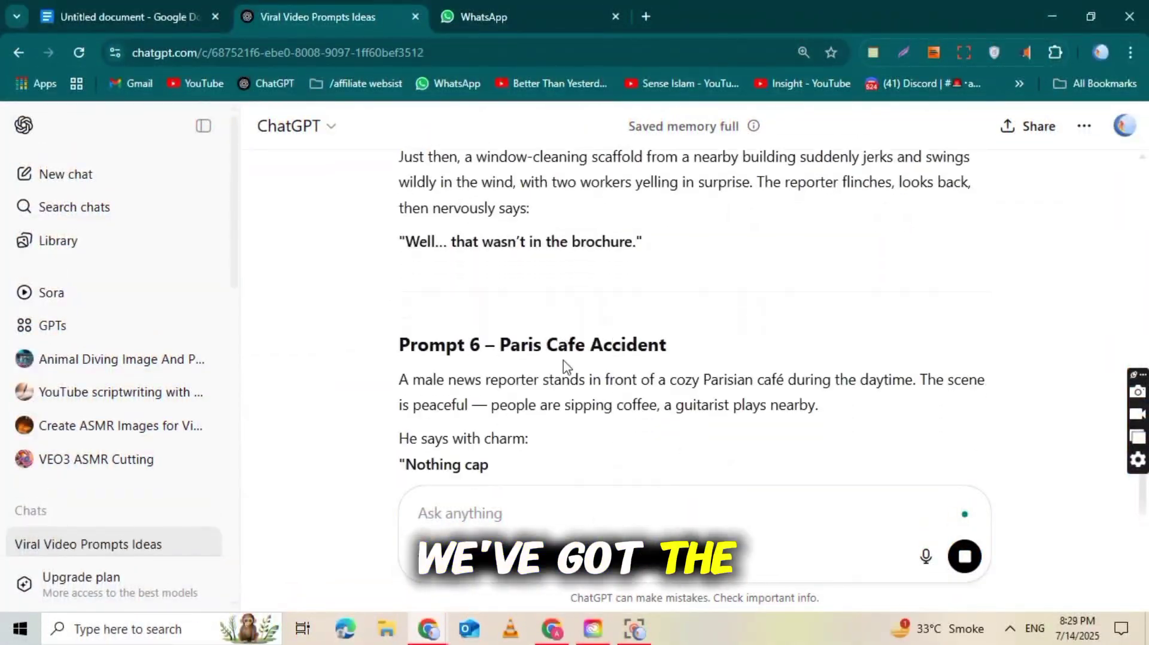
pyautogui.scroll(8, 563, 366)
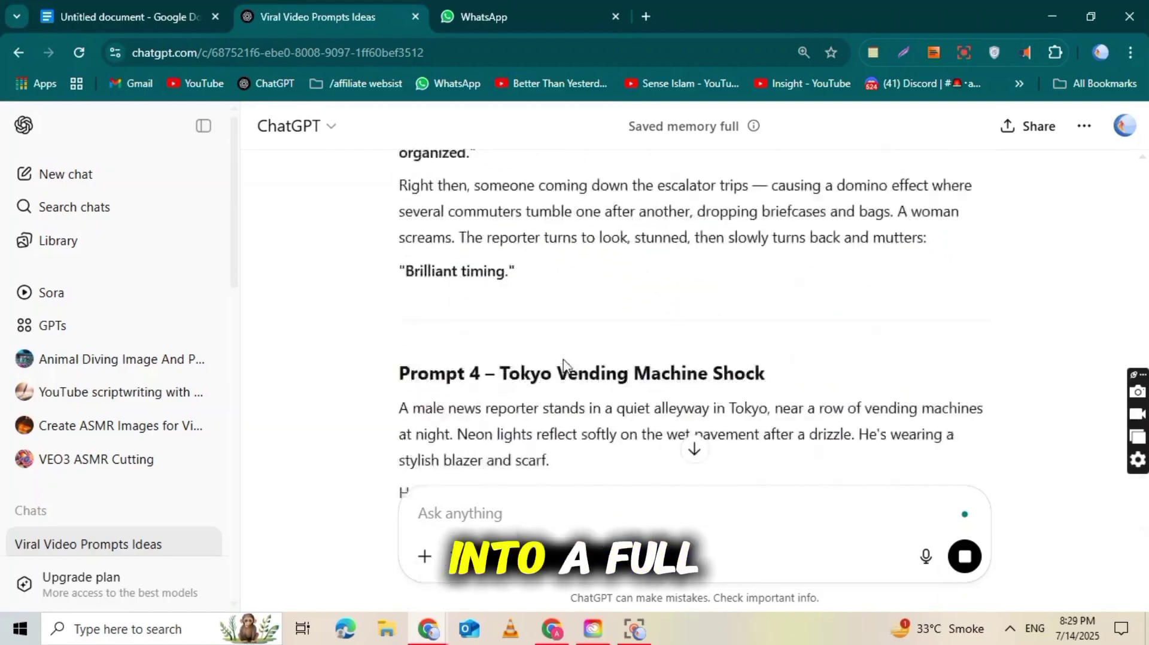
pyautogui.scroll(-15, 562, 367)
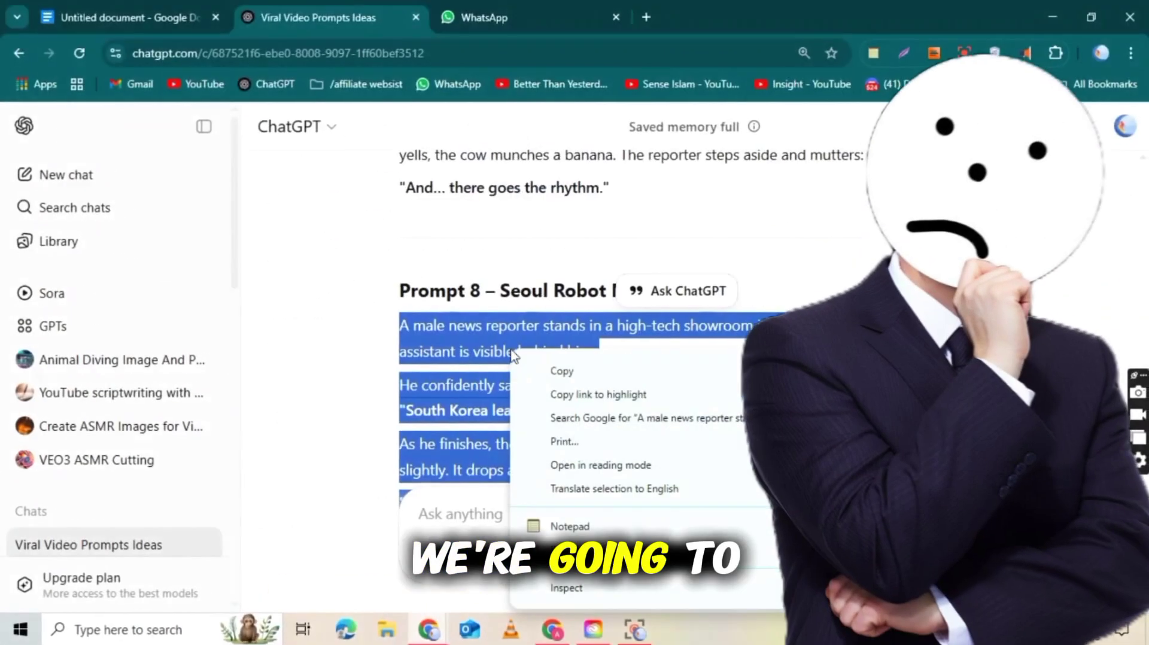
pyautogui.click(558, 367)
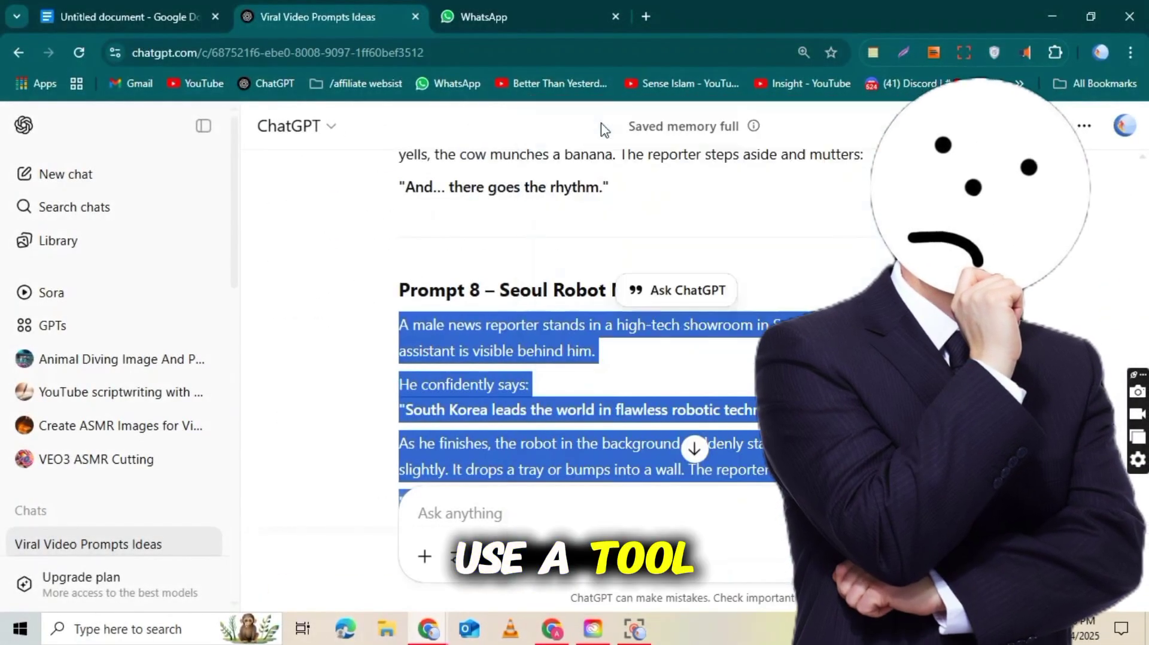
# Search YouTube for "ai pay you" in a new browser tab and look through the Ai pay you channel's videos.
pyautogui.hotkey('ctrl', 't')
pyautogui.write('youtube.com/results?search_query=ai+pay+you')
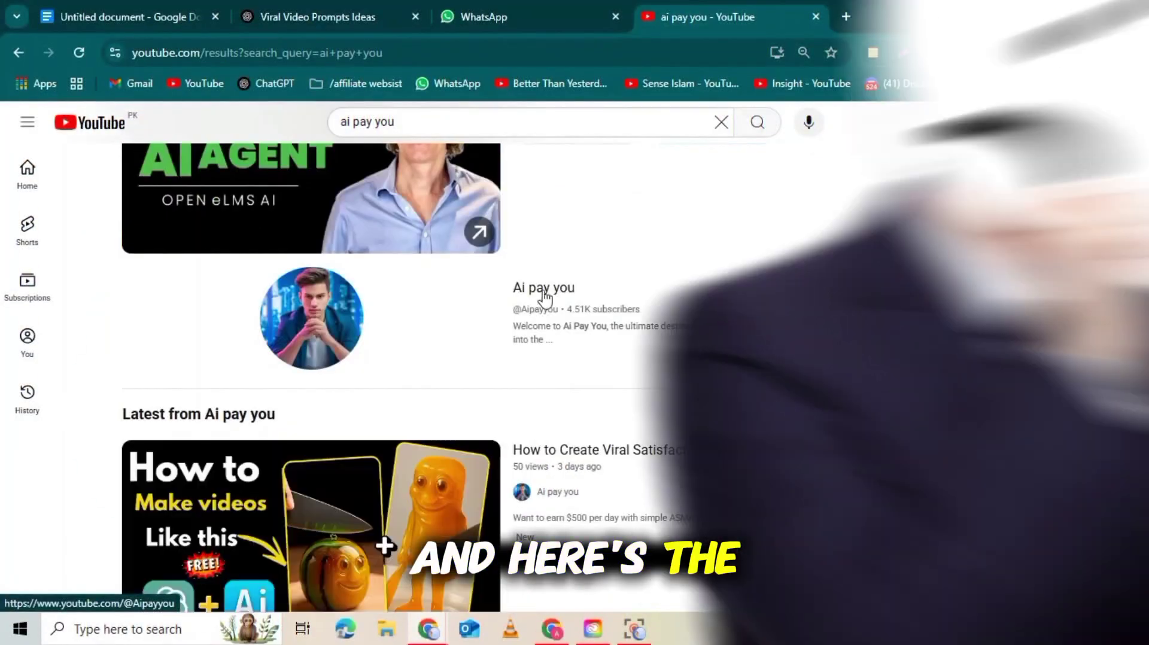
pyautogui.click(544, 290)
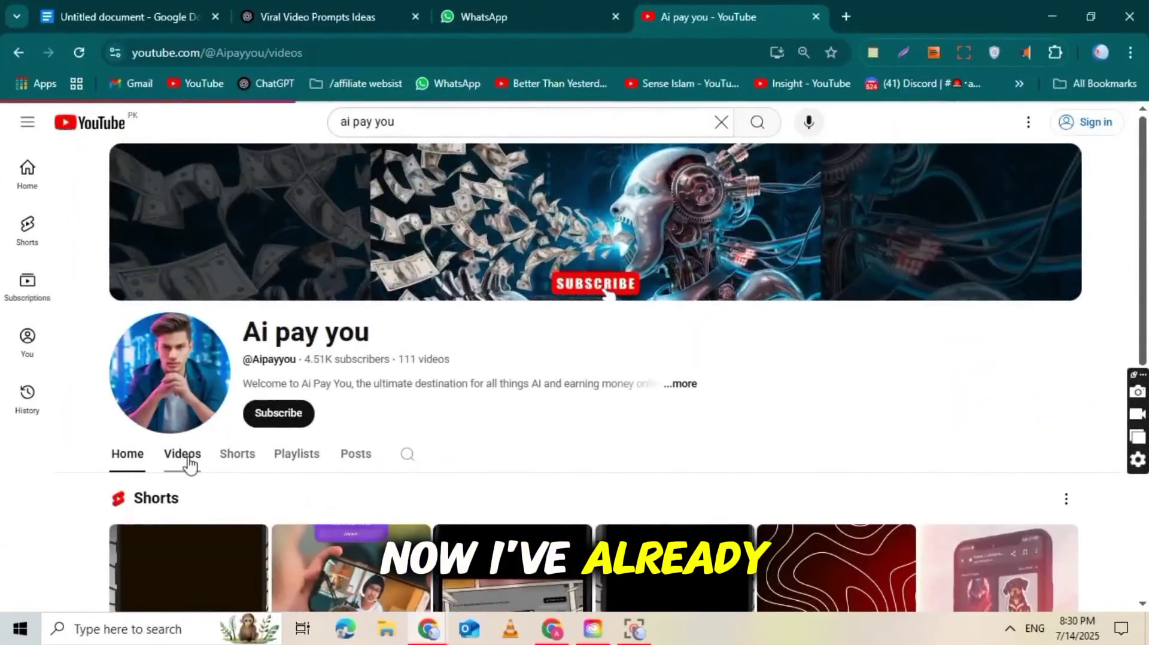
pyautogui.click(184, 456)
pyautogui.scroll(-5, 417, 425)
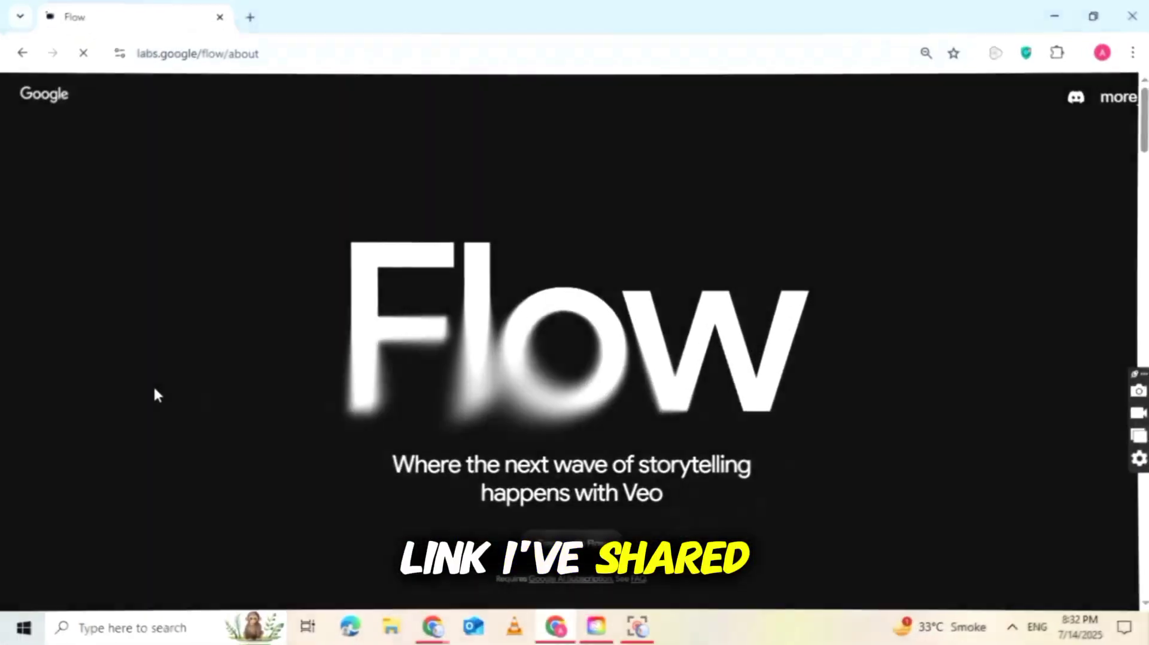
# Look over Google's Flow overview page, launch the Flow tool and create a new project.
pyautogui.scroll(-20, 698, 584)
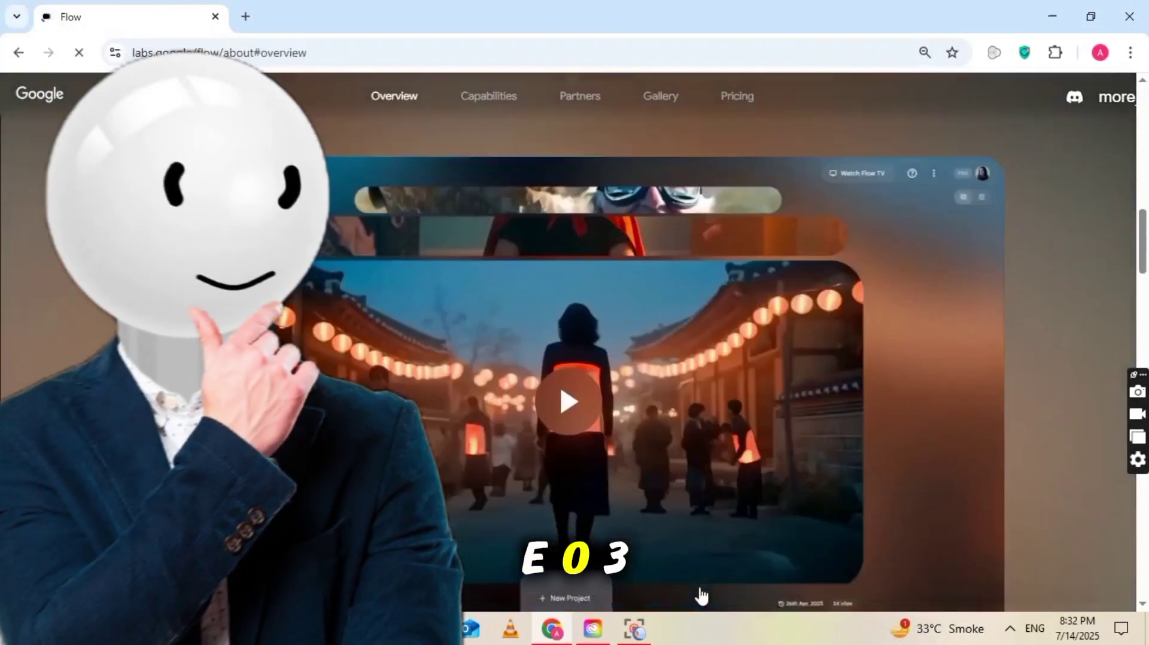
pyautogui.scroll(20, 700, 593)
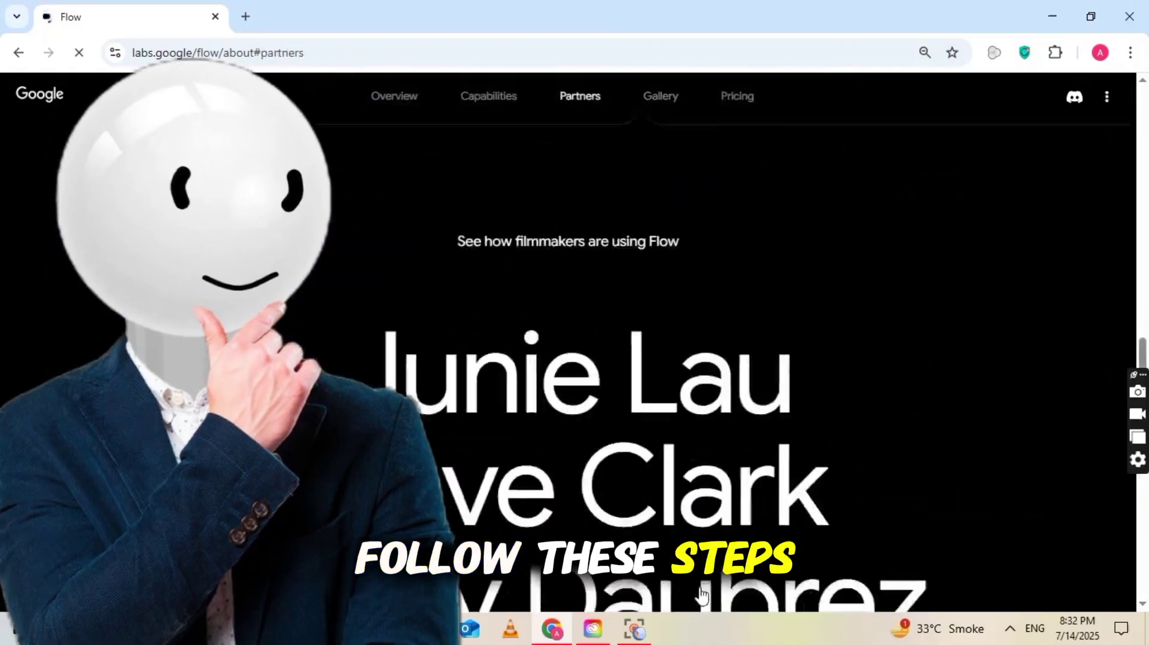
pyautogui.click(563, 529)
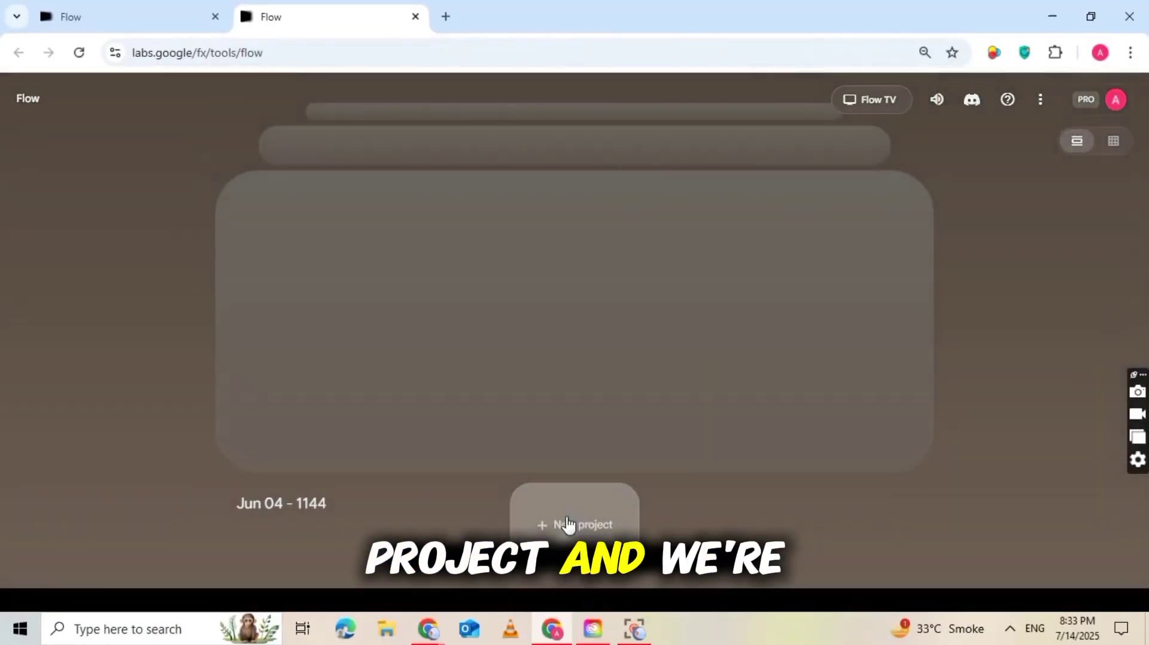
pyautogui.click(567, 524)
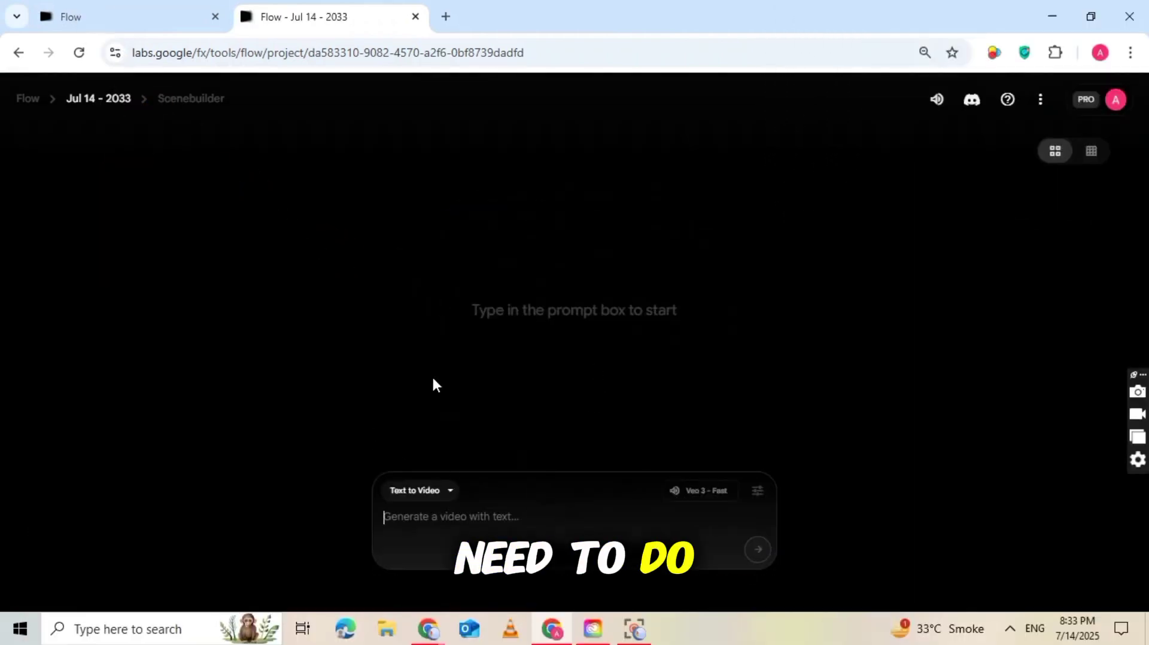
# Configure the project for Text to Video with 1 output per prompt and the Veo 3 - Fast model.
pyautogui.click(436, 492)
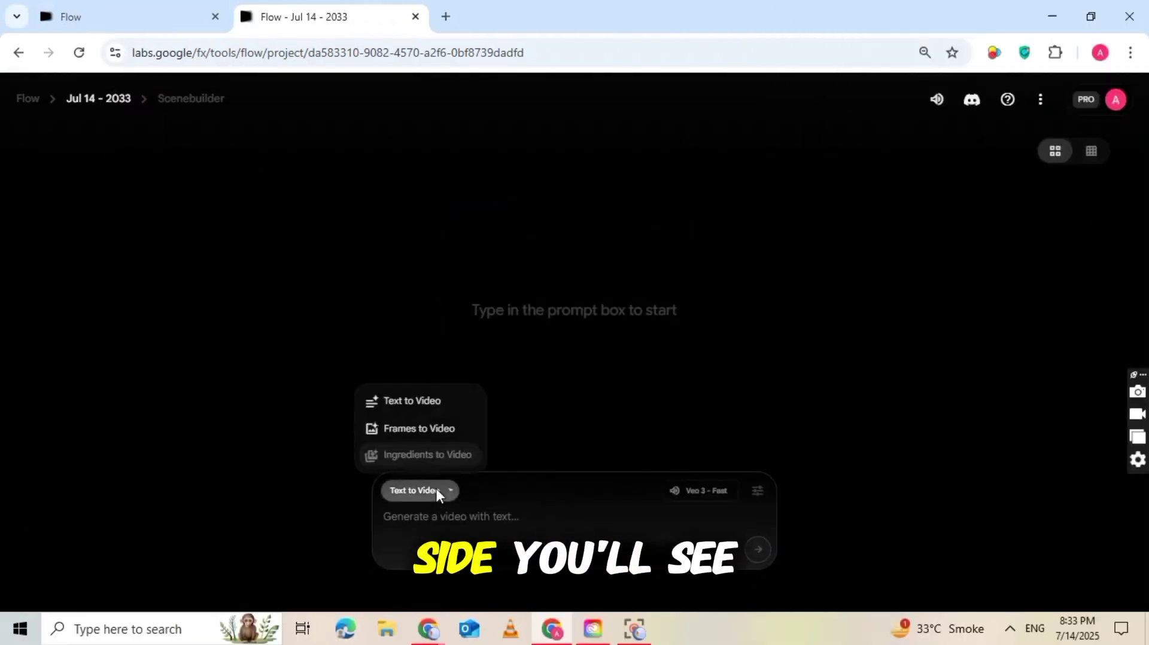
pyautogui.click(419, 400)
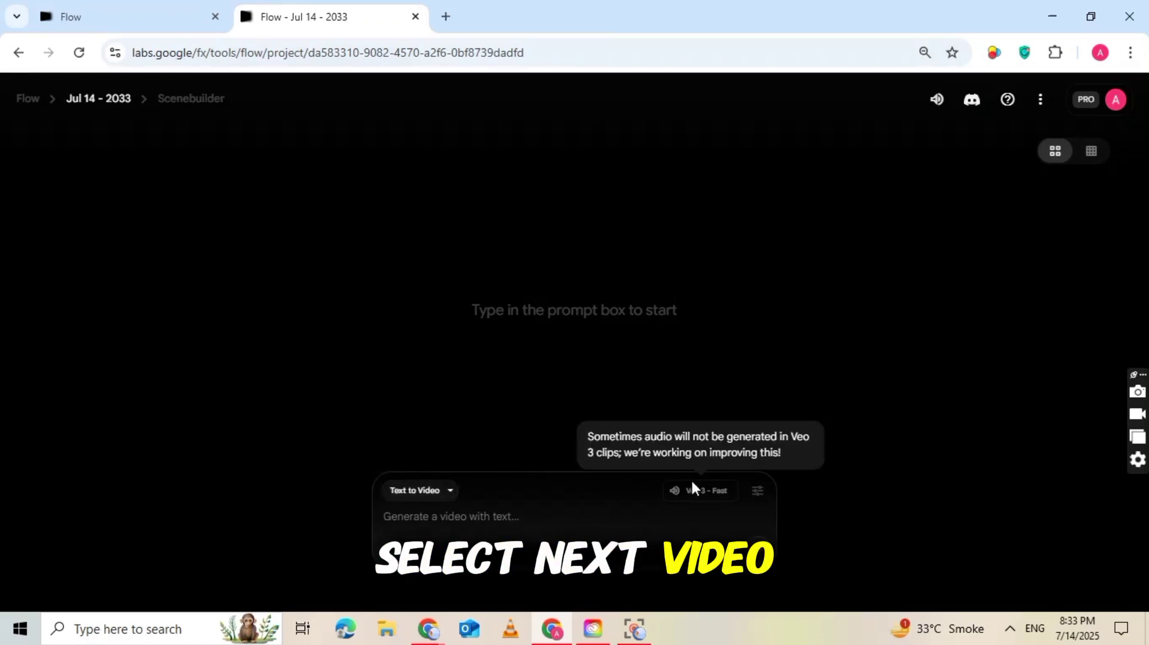
pyautogui.click(757, 492)
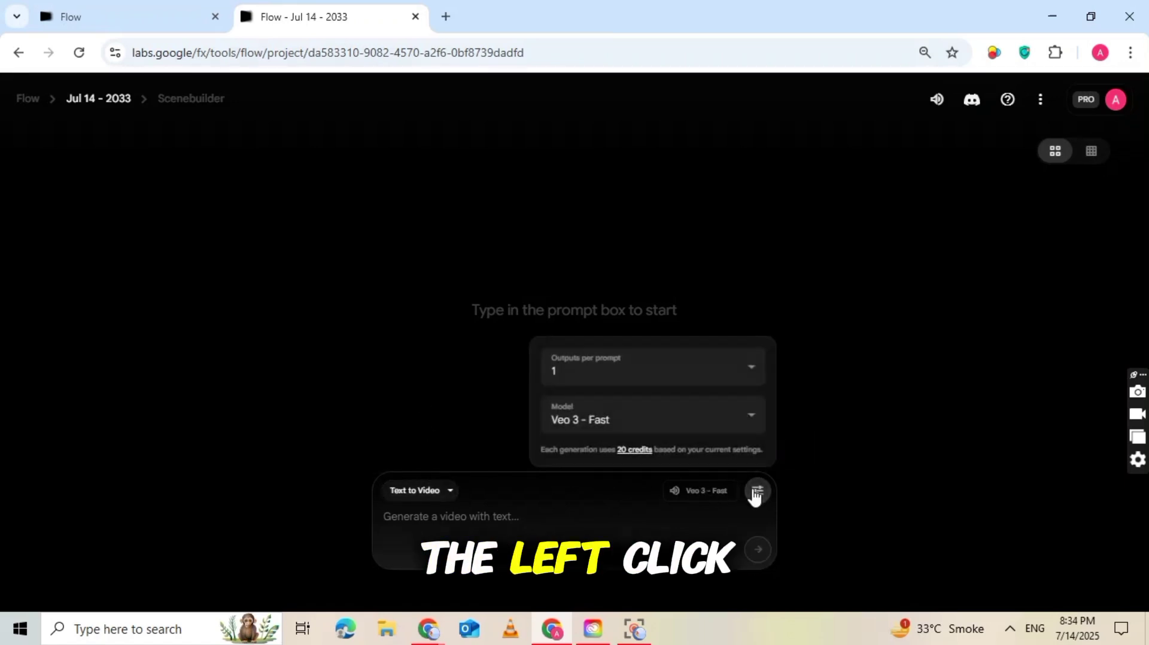
pyautogui.click(701, 370)
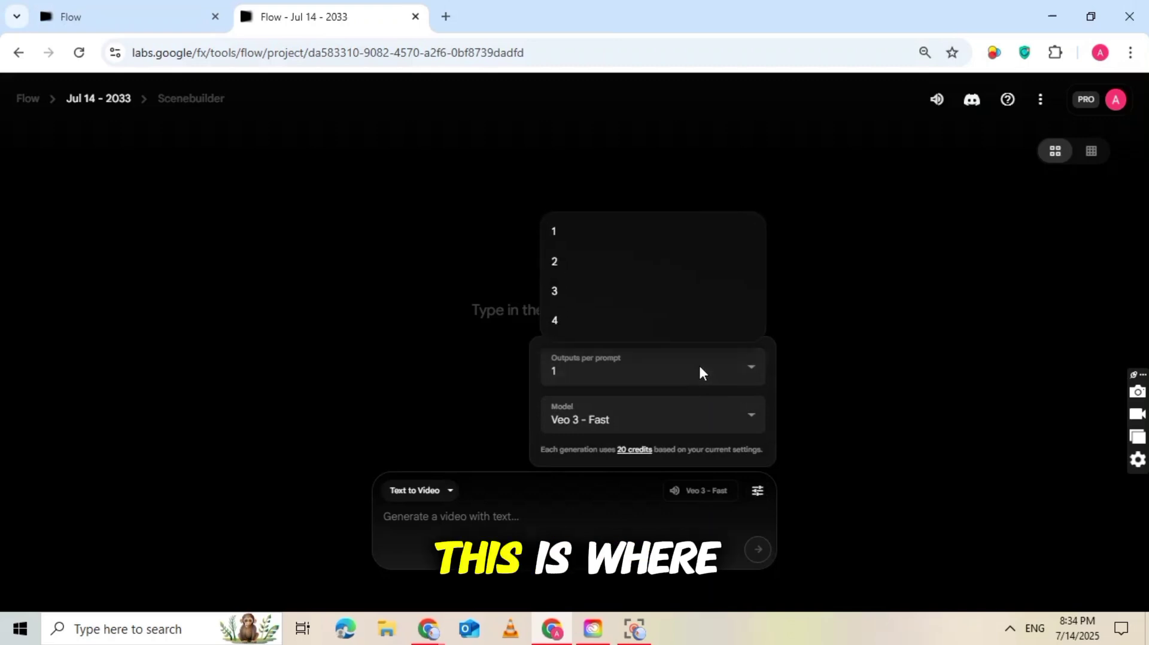
pyautogui.click(642, 235)
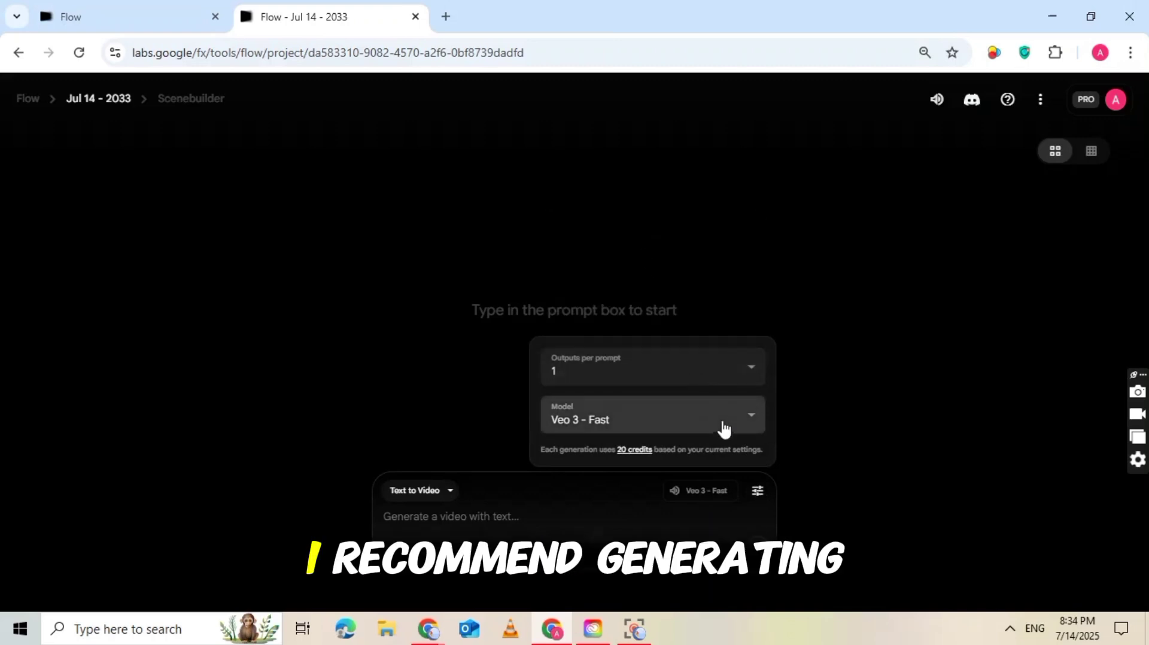
pyautogui.click(723, 429)
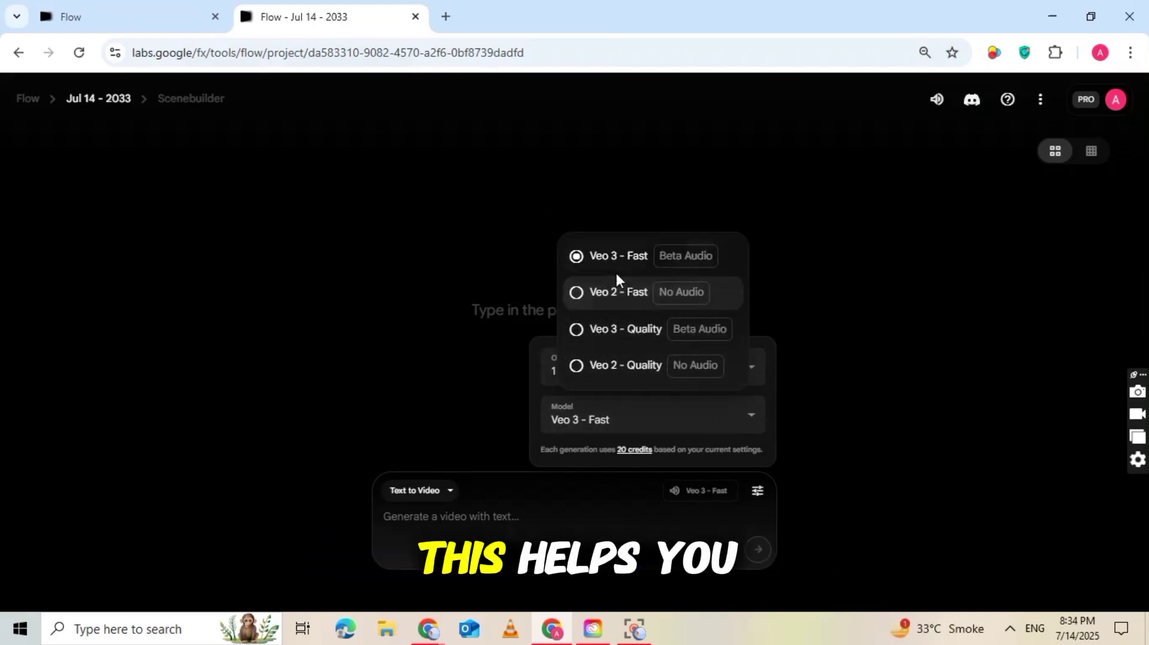
pyautogui.click(646, 267)
# Paste the New York City news reporter traffic-light crash prompt into the prompt box and generate the video.
pyautogui.click(443, 522)
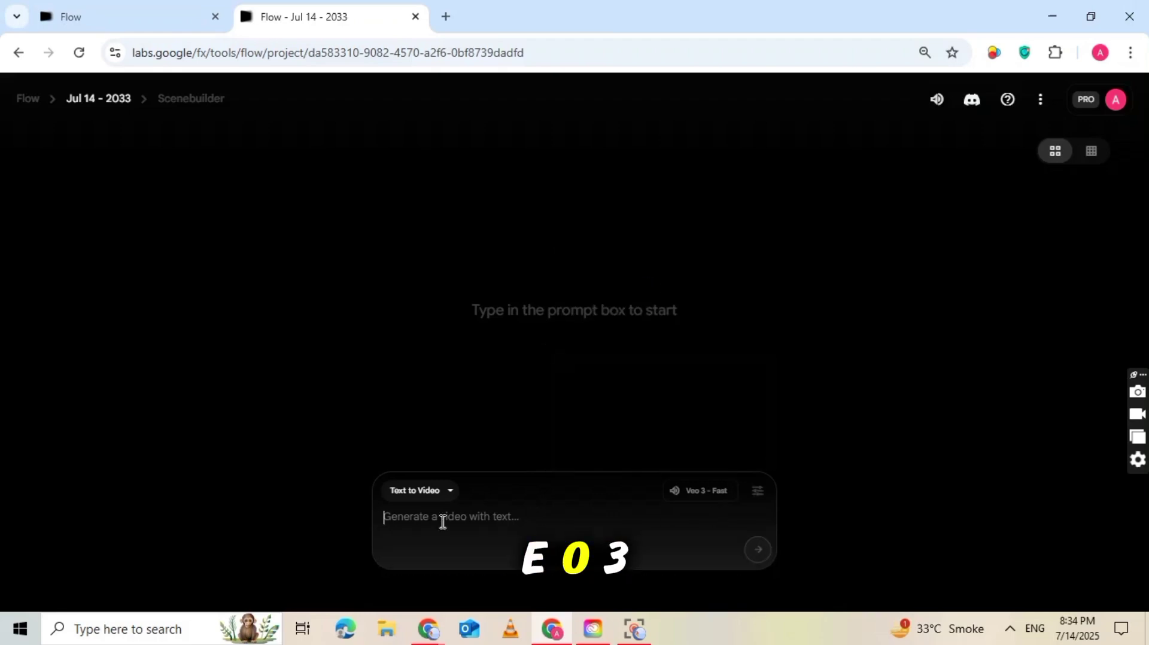
pyautogui.rightClick(433, 521)
pyautogui.click(489, 331)
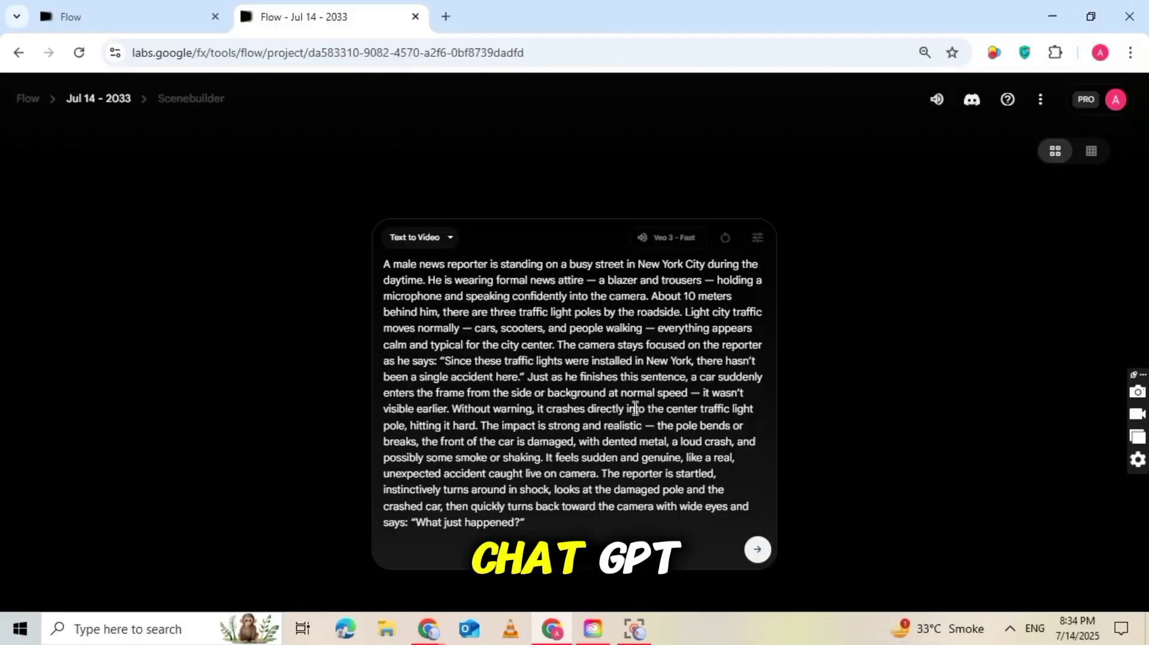
pyautogui.press('Return')
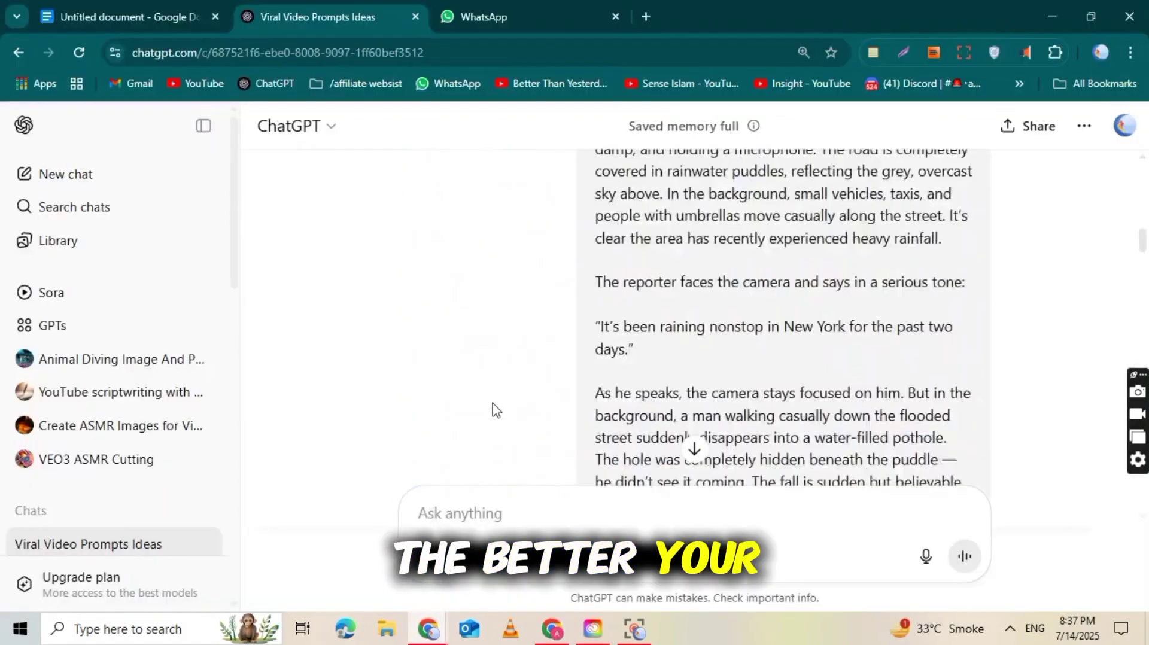
# Return to the ChatGPT conversation and highlight part of the reporter prompt text in the sent message.
pyautogui.scroll(3, 493, 410)
pyautogui.moveTo(596, 202); pyautogui.dragTo(598, 272)
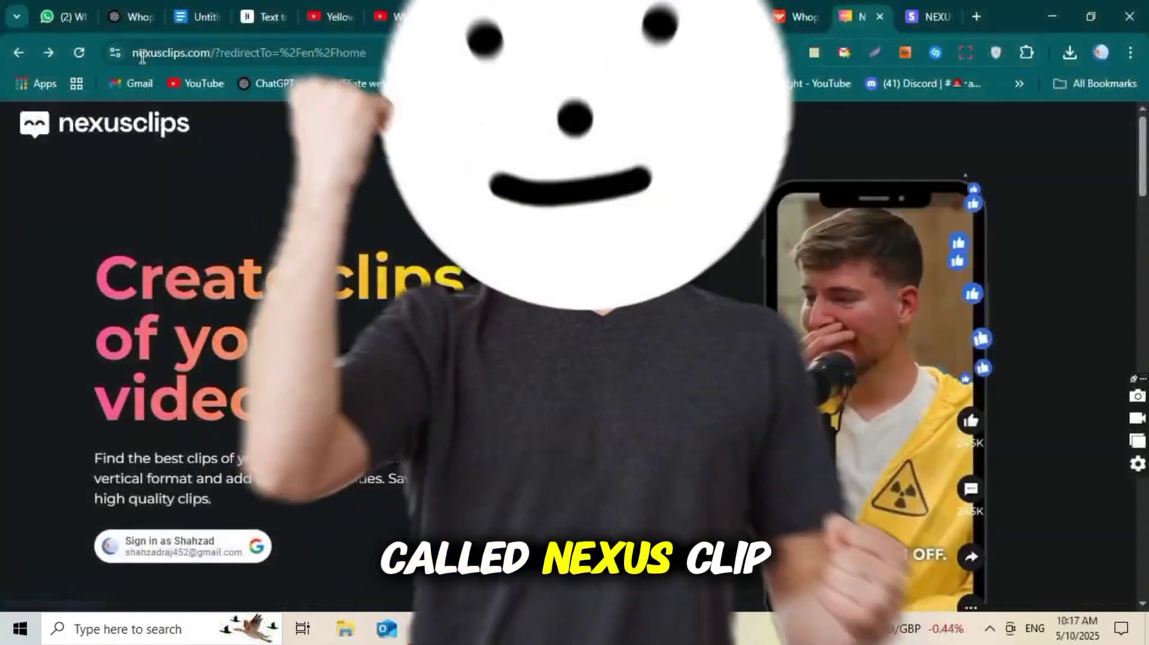
# Examine the nexusclips landing page and its gaming, Podcasts, Events and Tutorials clip examples.
pyautogui.tripleClick(144, 308)
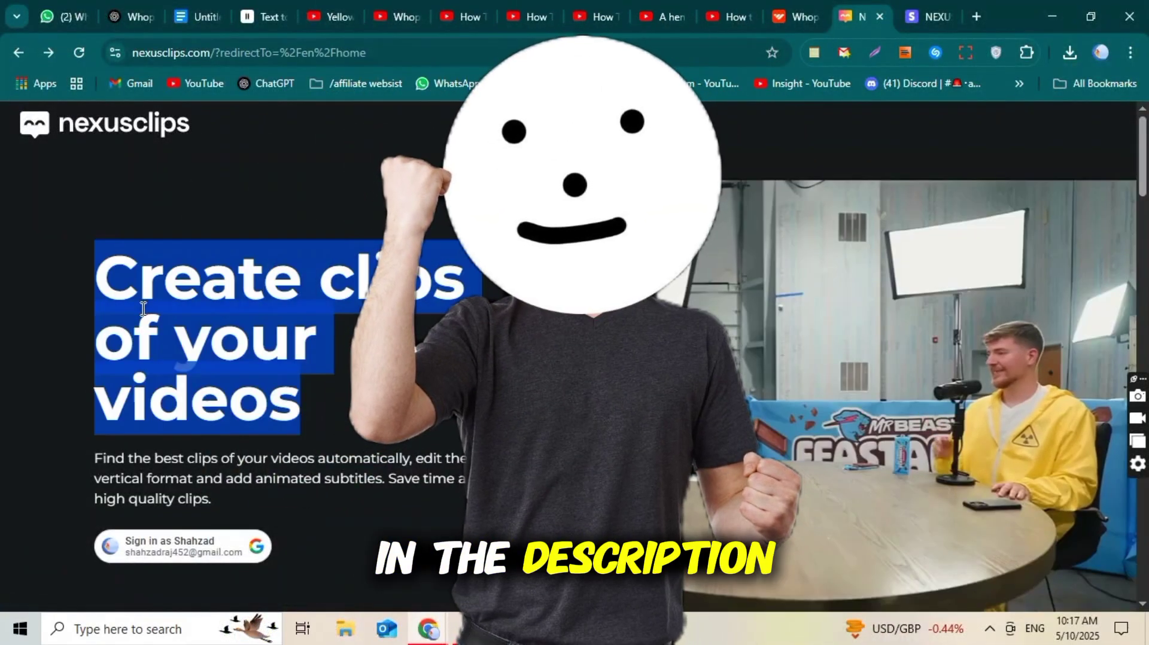
pyautogui.click(144, 308)
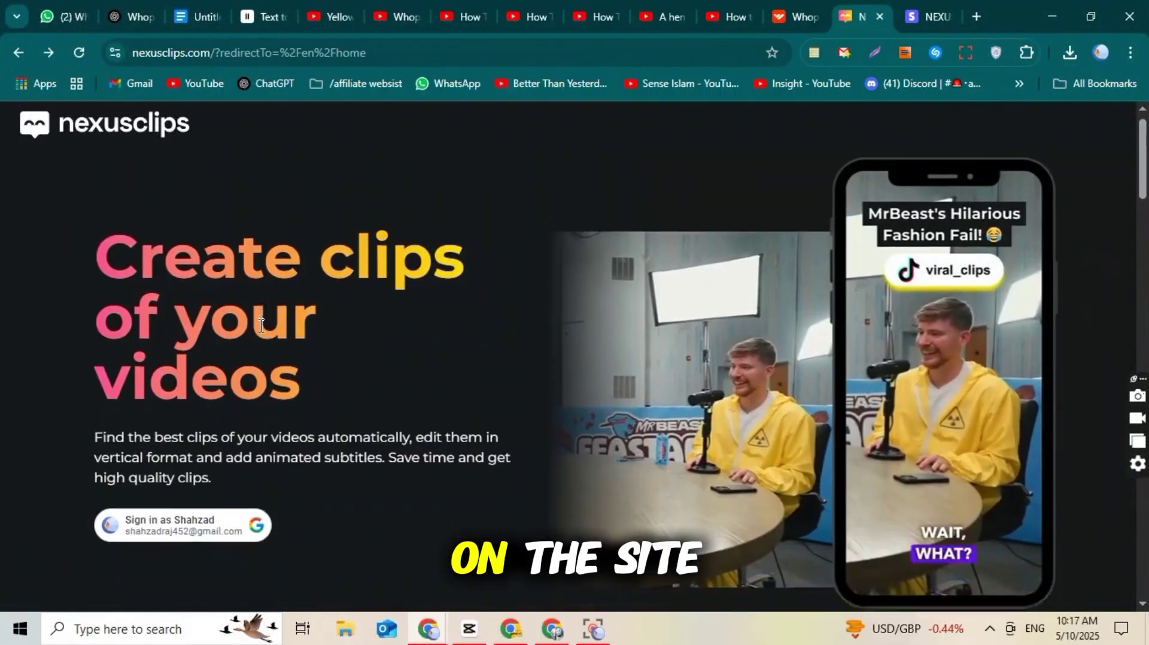
pyautogui.scroll(-5, 260, 326)
pyautogui.scroll(-1, 275, 324)
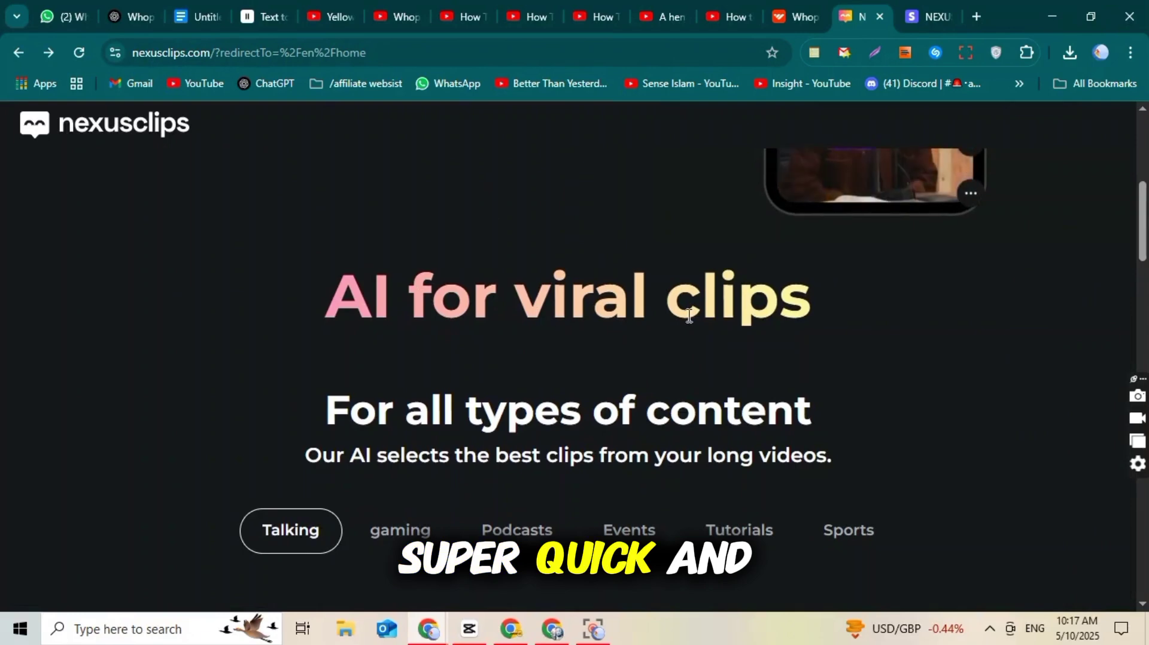
pyautogui.scroll(-2, 689, 316)
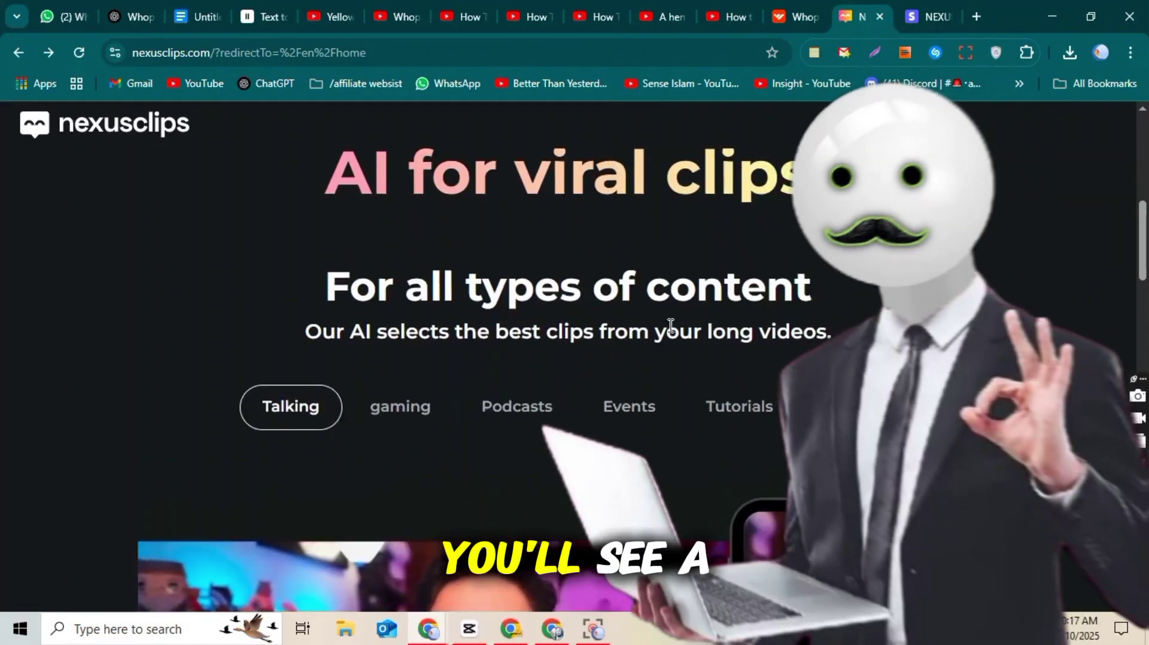
pyautogui.click(404, 405)
pyautogui.scroll(-2, 404, 407)
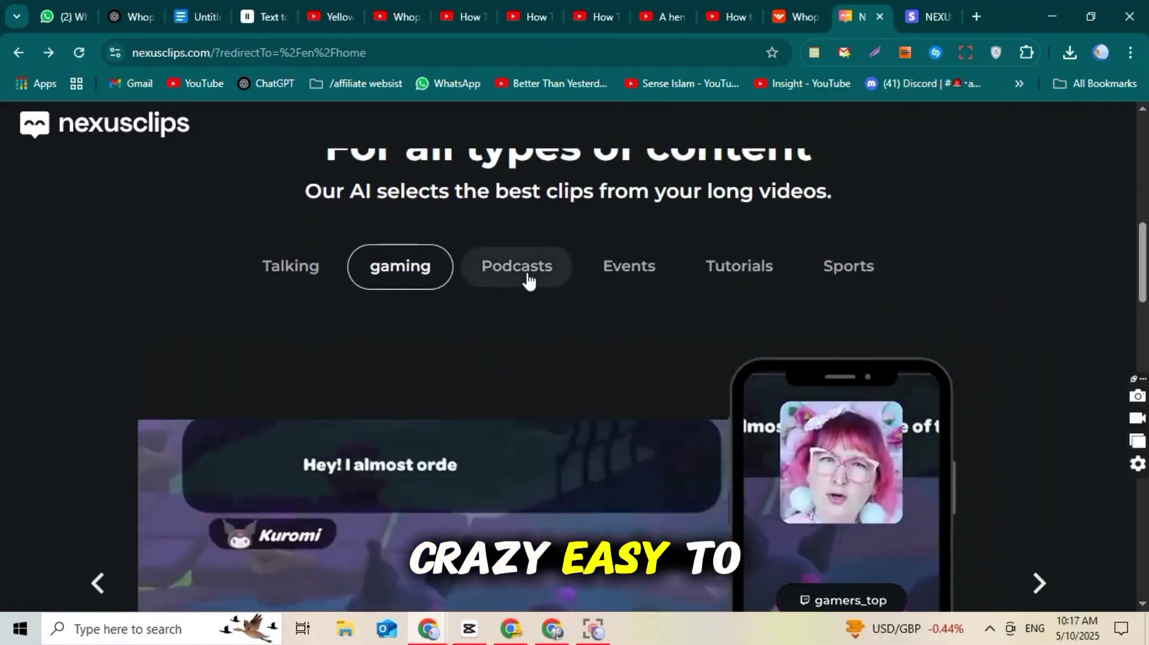
pyautogui.click(527, 275)
pyautogui.scroll(-2, 527, 275)
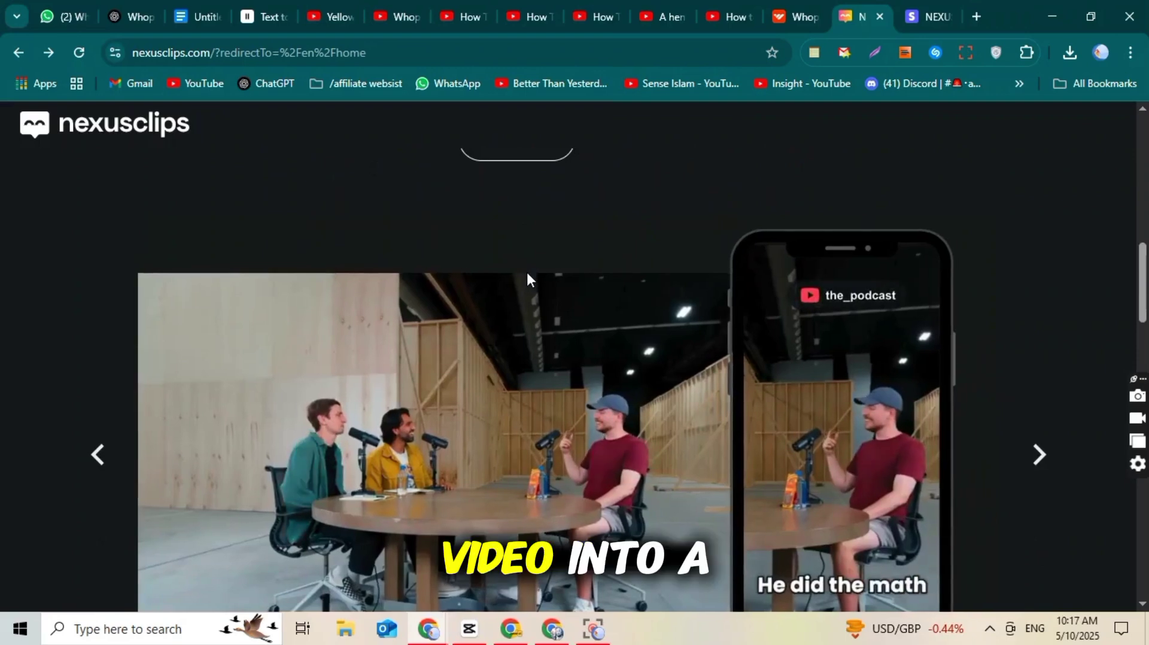
pyautogui.scroll(-2, 526, 270)
pyautogui.scroll(5, 526, 270)
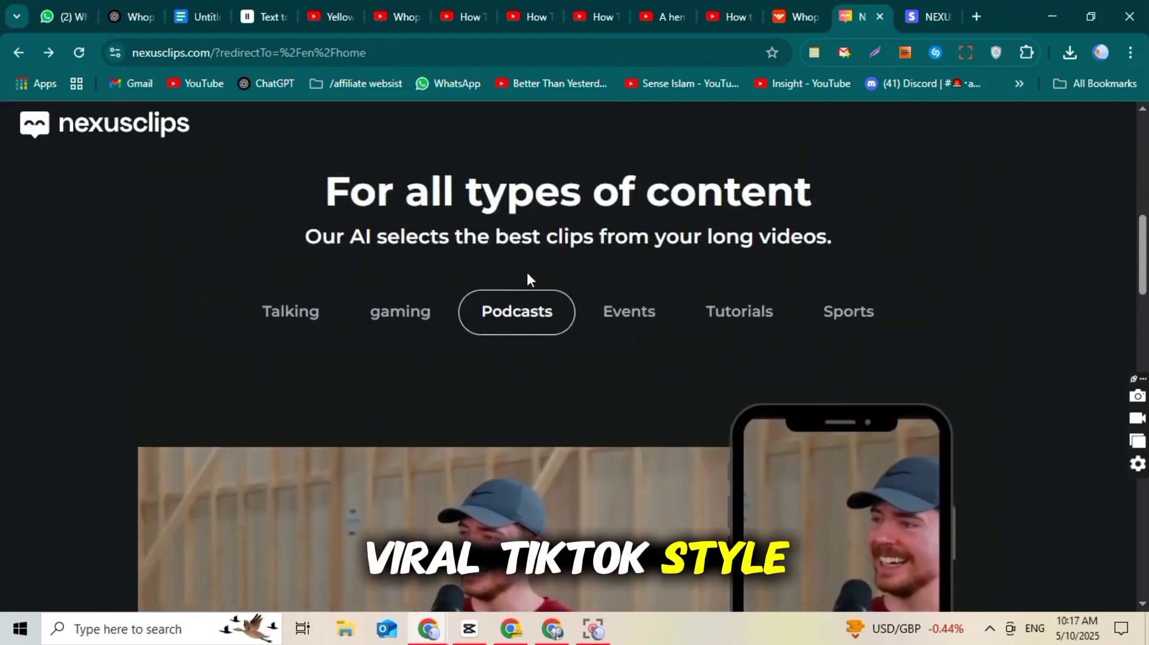
pyautogui.click(620, 315)
pyautogui.click(709, 320)
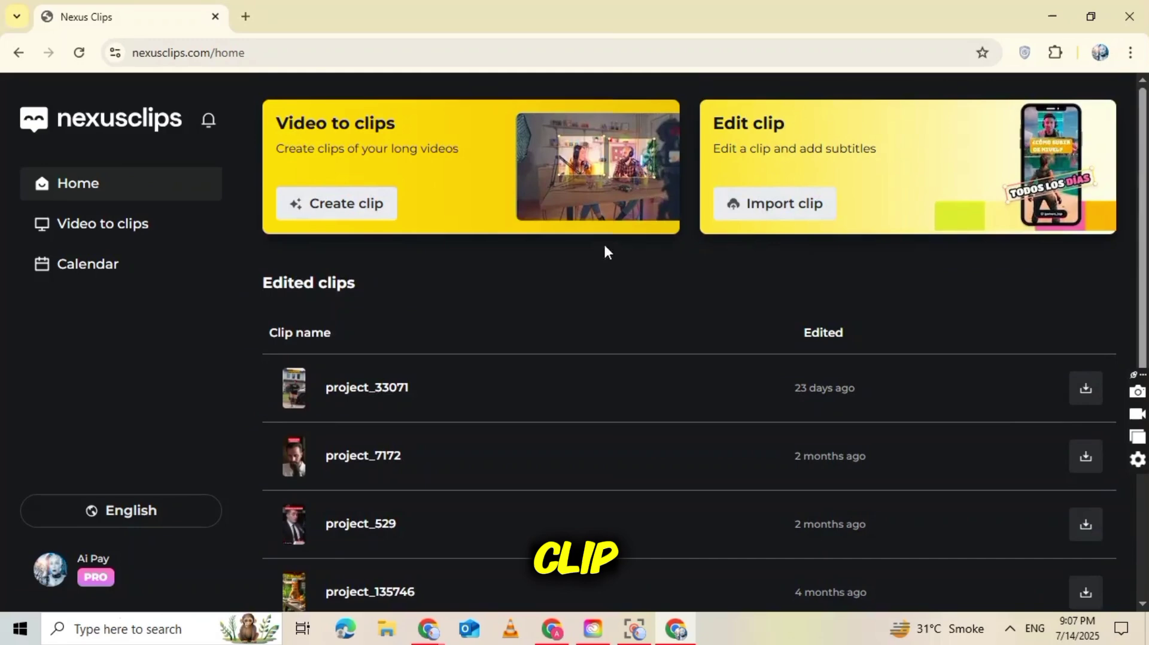
pyautogui.click(775, 203)
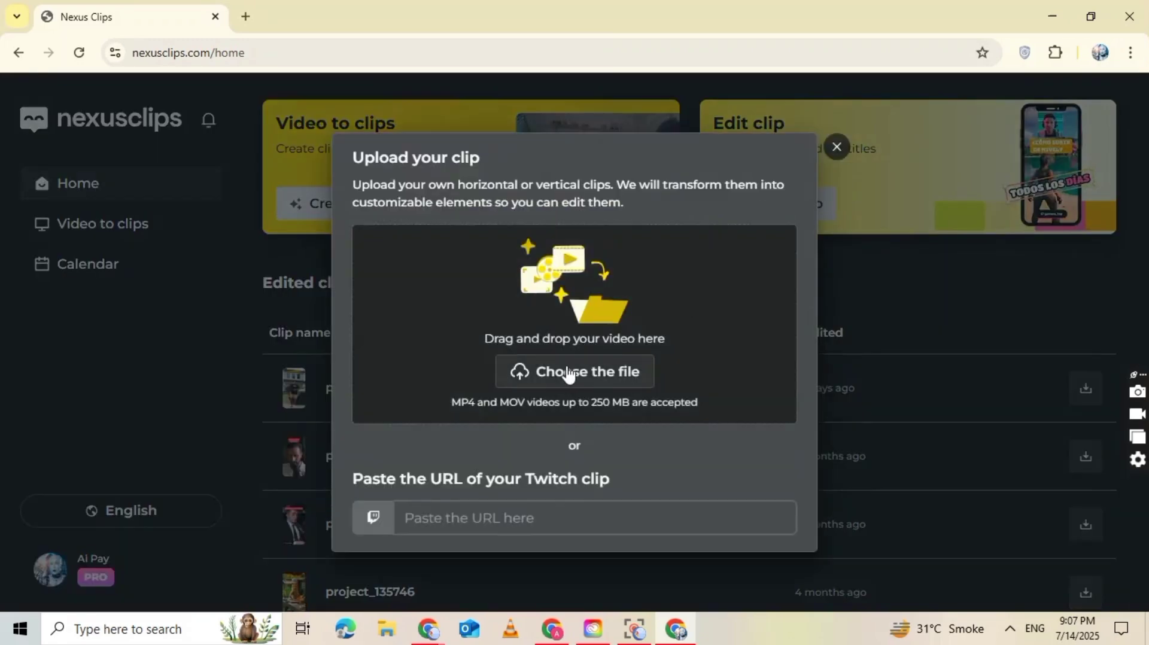
pyautogui.click(572, 373)
pyautogui.click(189, 293)
pyautogui.click(294, 167)
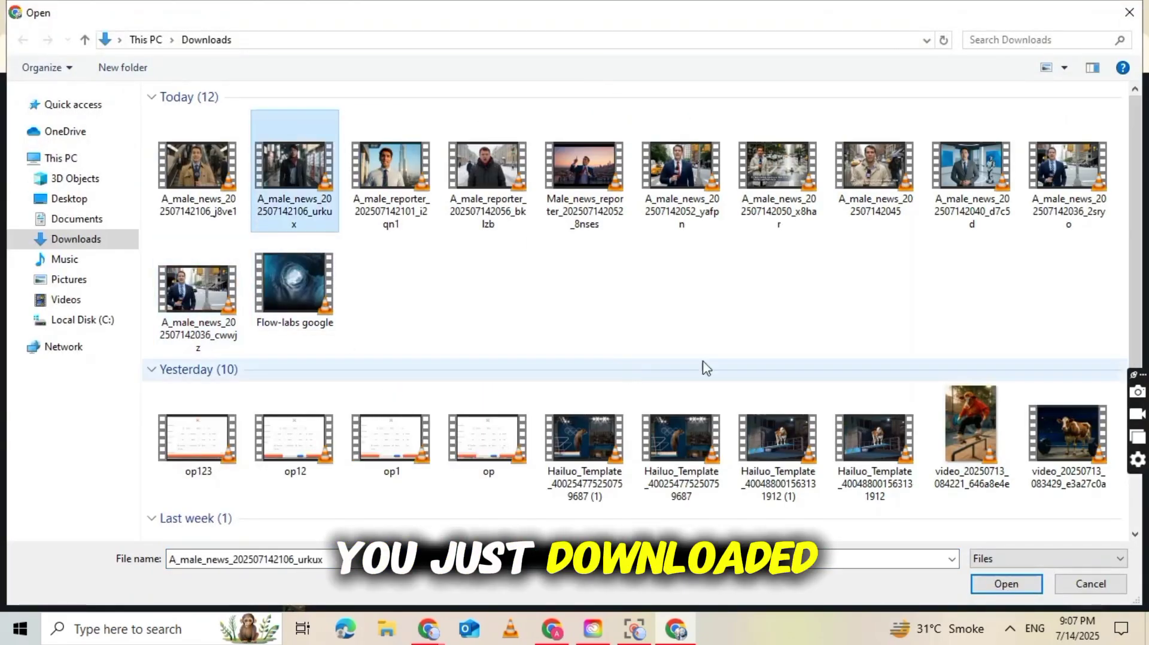
pyautogui.click(1006, 584)
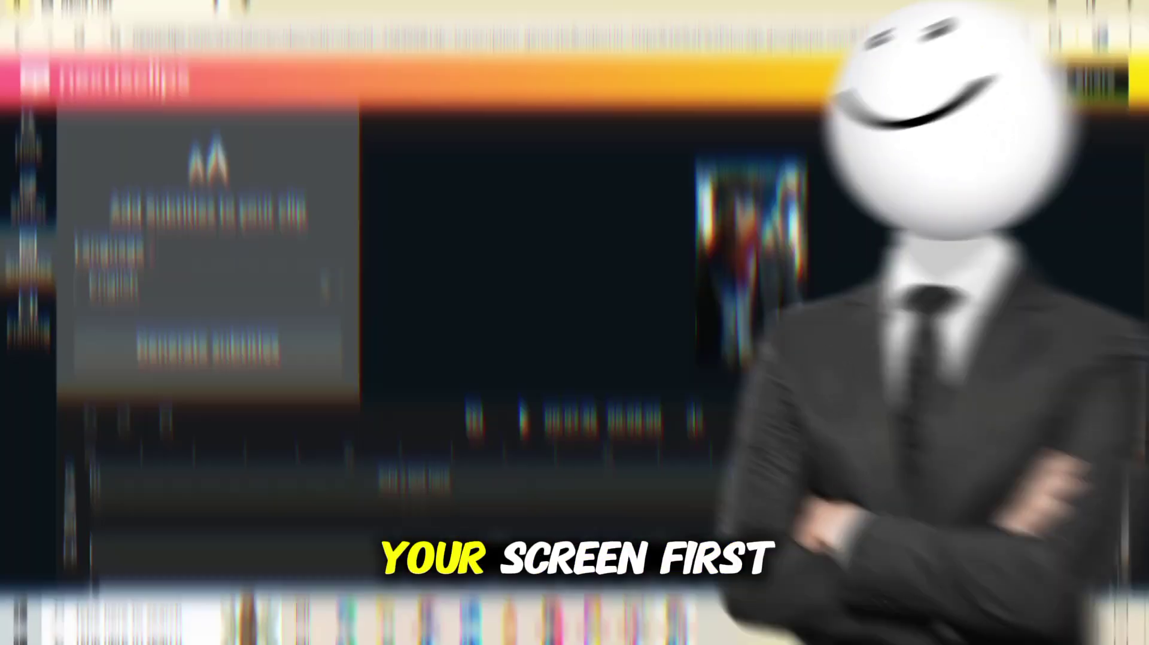
# Apply the hook style with black text on a white label to the clip's hook and view the other styles.
pyautogui.click(568, 483)
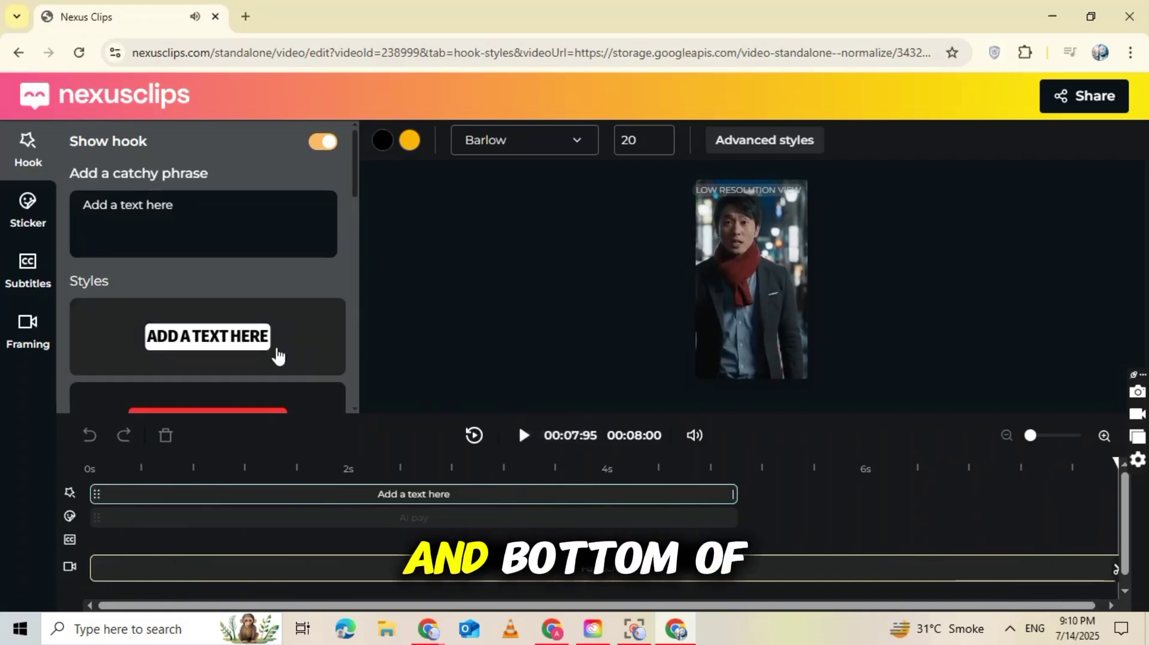
pyautogui.click(279, 356)
pyautogui.scroll(-3, 276, 356)
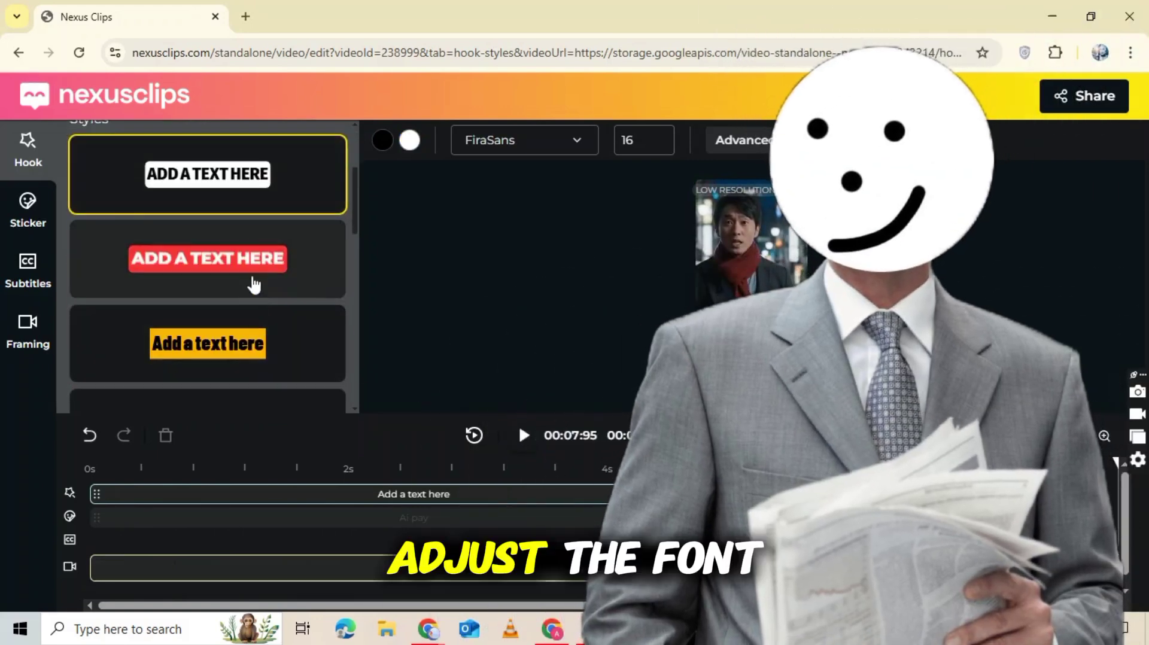
# Try the hook style with white text on a red label on the clip's hook.
pyautogui.click(255, 281)
pyautogui.scroll(5, 181, 223)
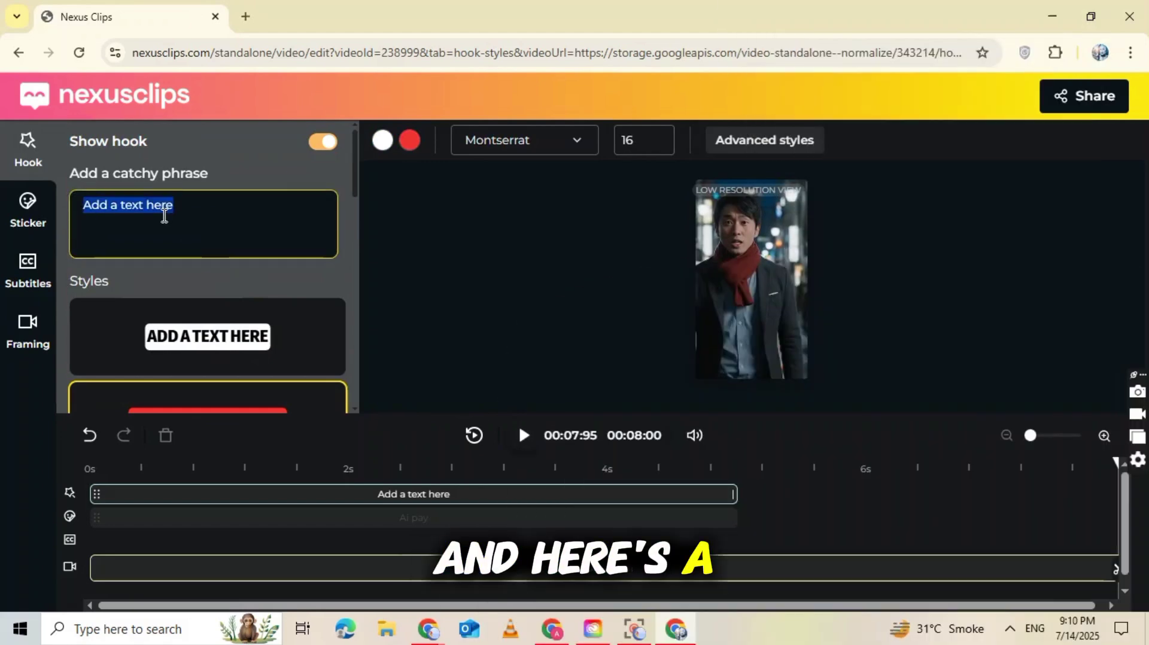
pyautogui.click(353, 493)
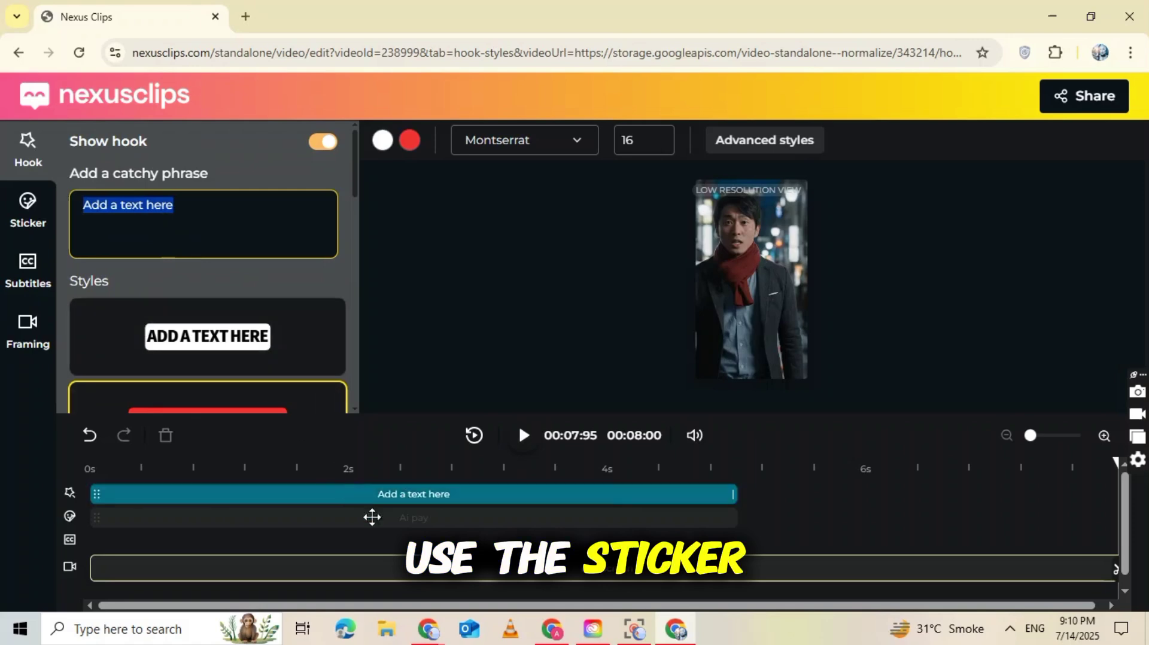
# Switch to the ChatGPT conversation, copy "alleyway in Tokyo," from Prompt 4 and return to nexusclips.
pyautogui.click(419, 631)
pyautogui.click(400, 606)
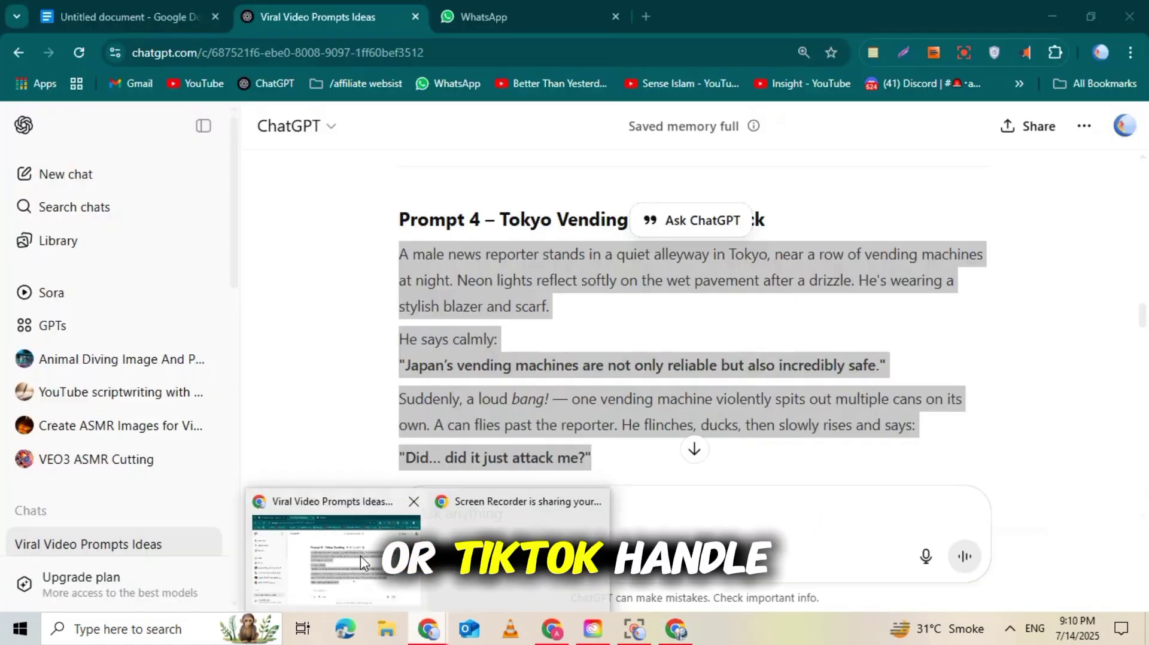
pyautogui.hotkey('alt', 'Tab')
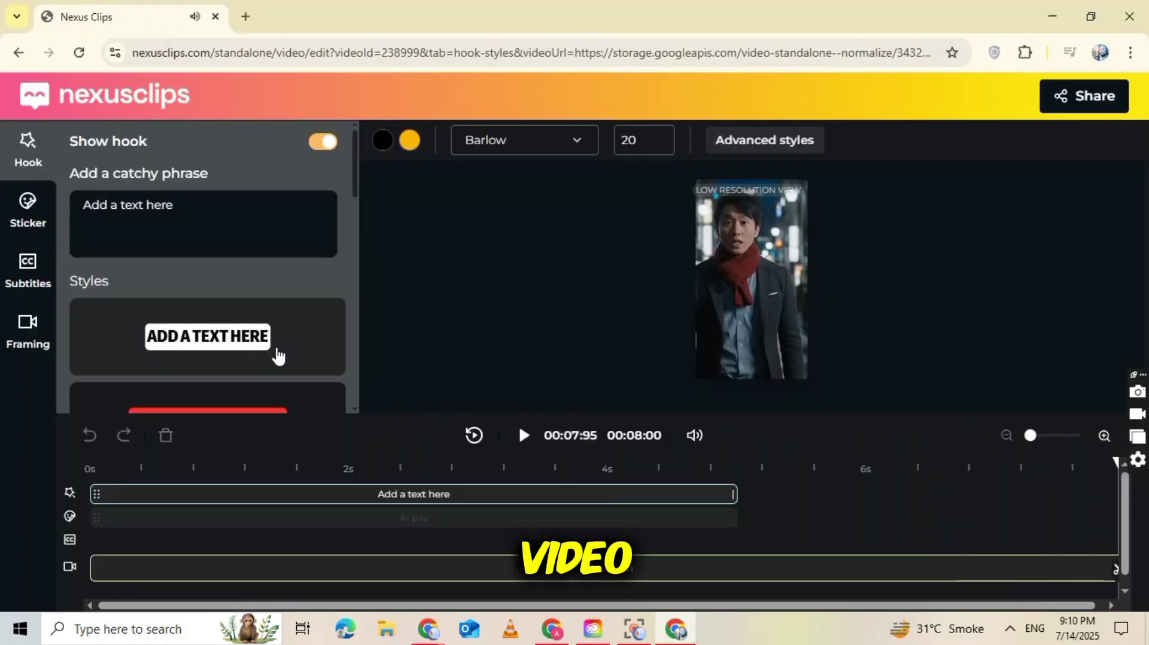
# Replace the hook phrase with "alleyway in Tokyo," and apply the hook style with black text on an amber label.
pyautogui.tripleClick(164, 217)
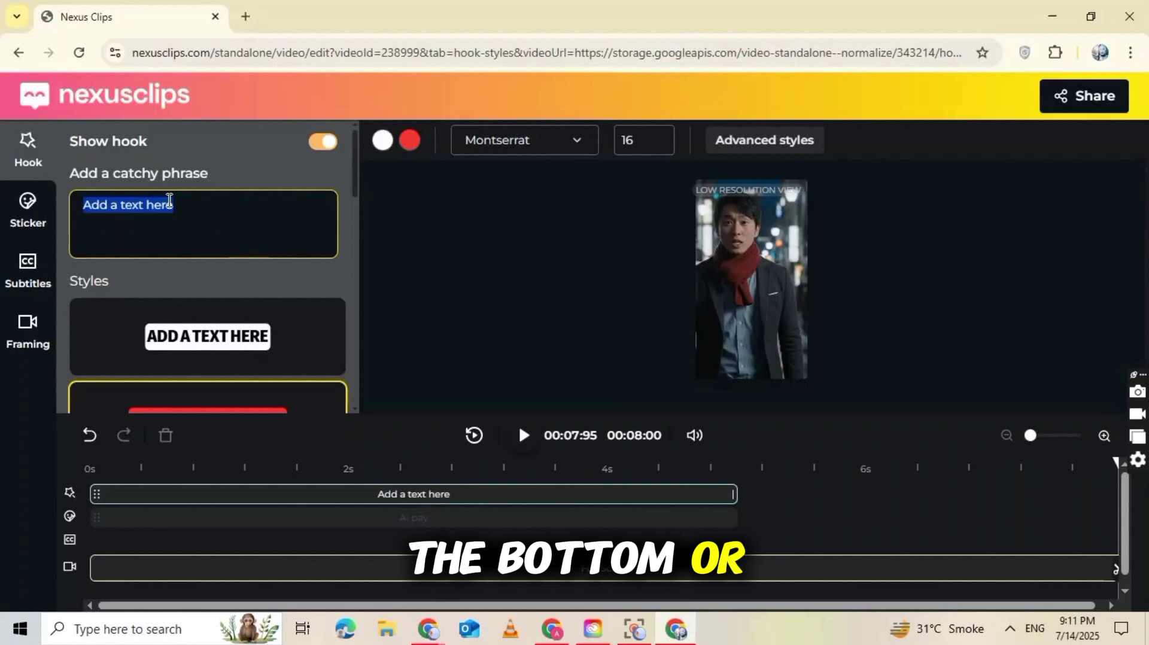
pyautogui.rightClick(169, 240)
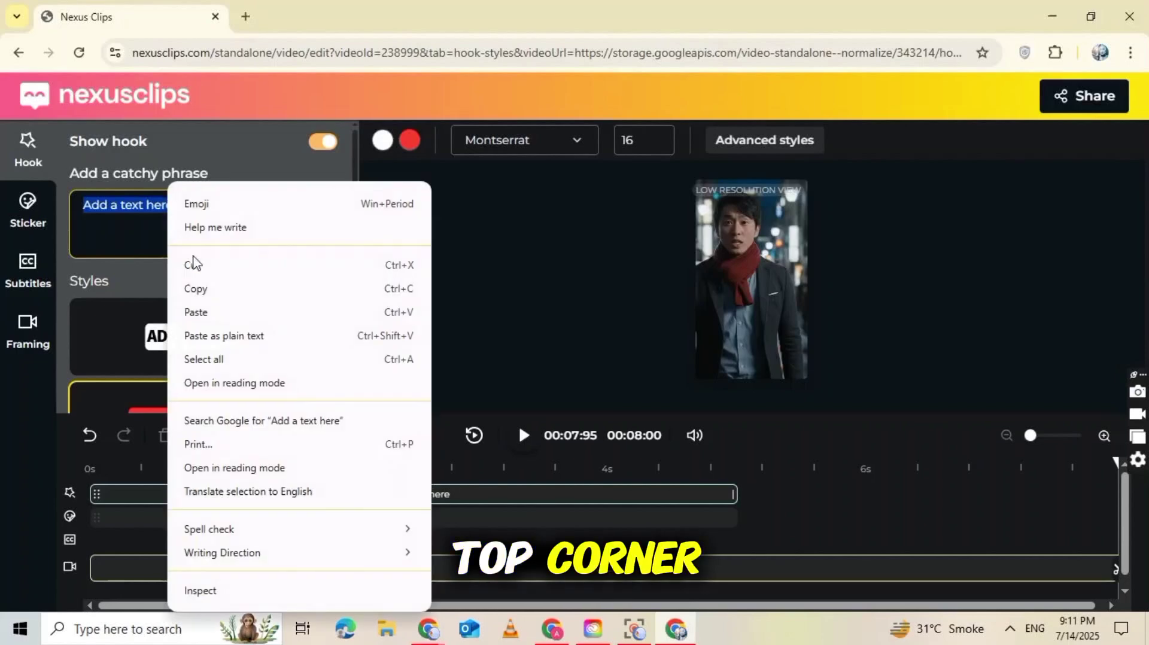
pyautogui.click(213, 317)
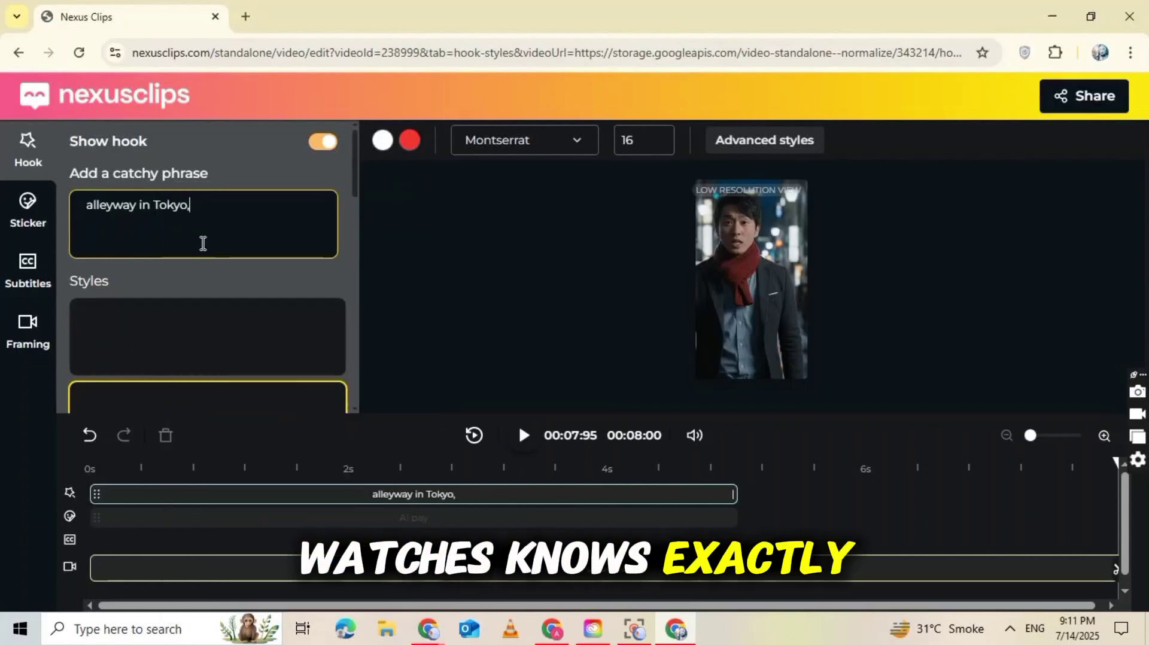
pyautogui.scroll(-2, 203, 242)
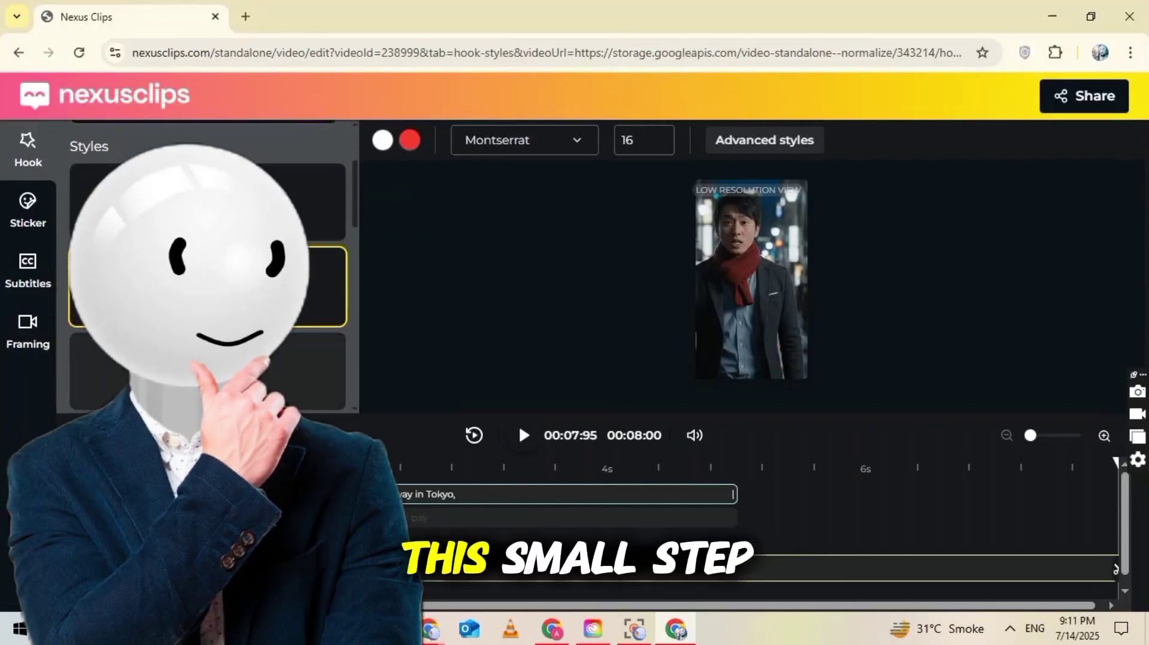
pyautogui.scroll(2, 246, 180)
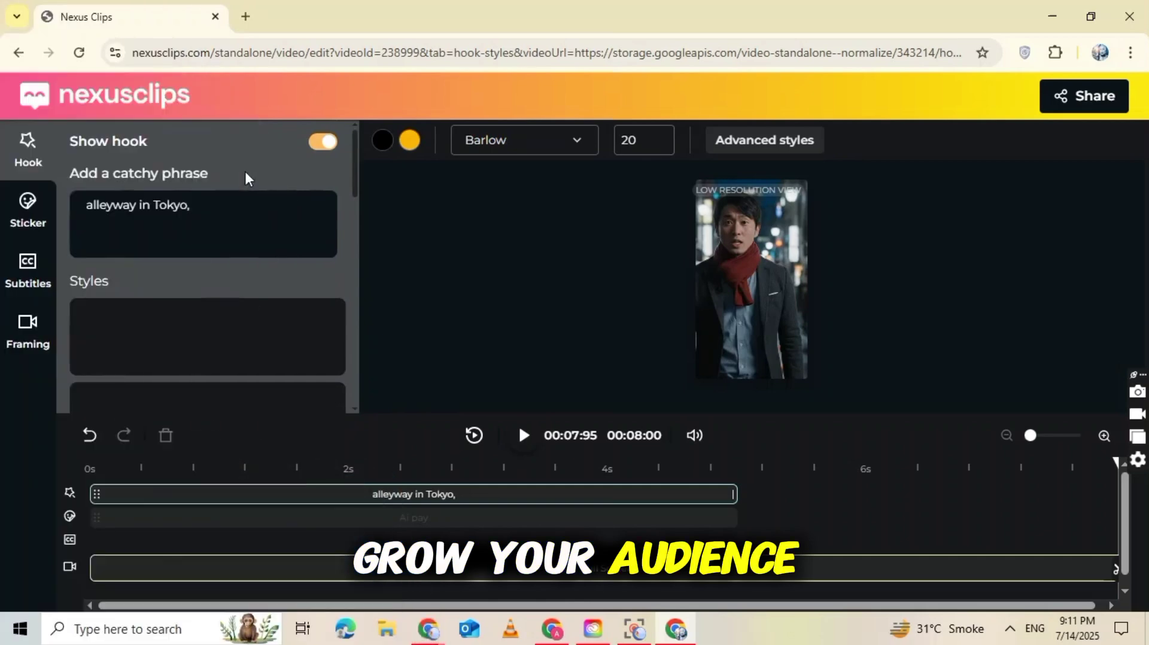
# Add the "Ai pay" sticker to the clip in the YouTube style with red text on a pale pink label.
pyautogui.click(30, 199)
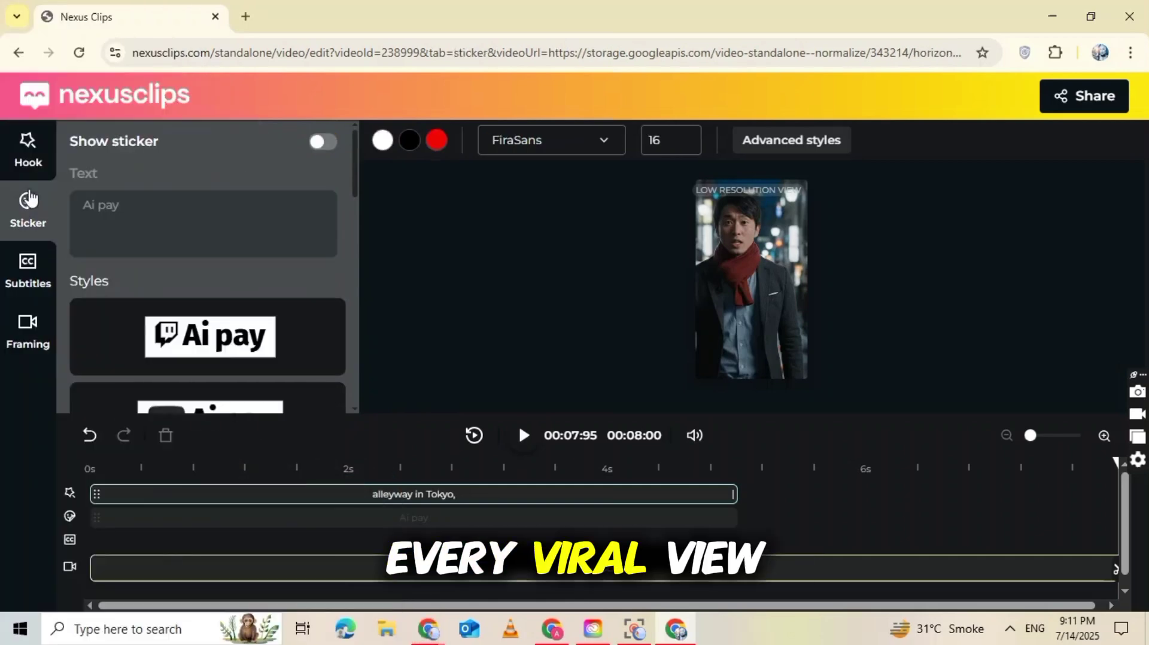
pyautogui.scroll(-3, 122, 298)
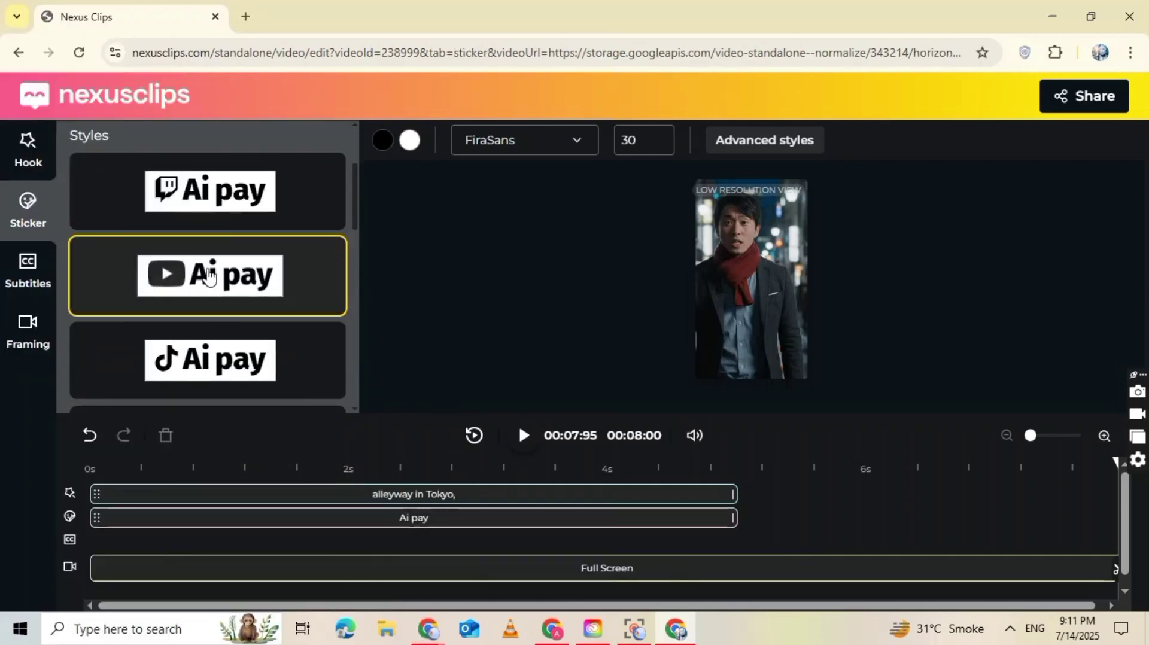
pyautogui.click(226, 187)
pyautogui.click(259, 357)
pyautogui.scroll(-2, 259, 353)
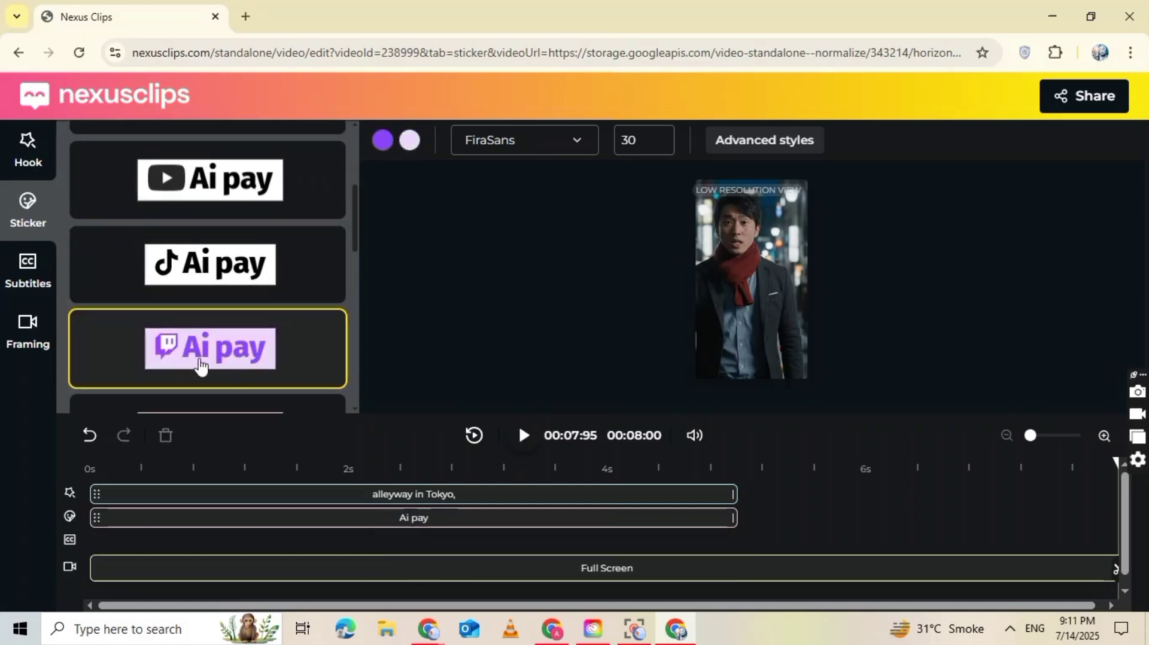
pyautogui.scroll(-3, 200, 365)
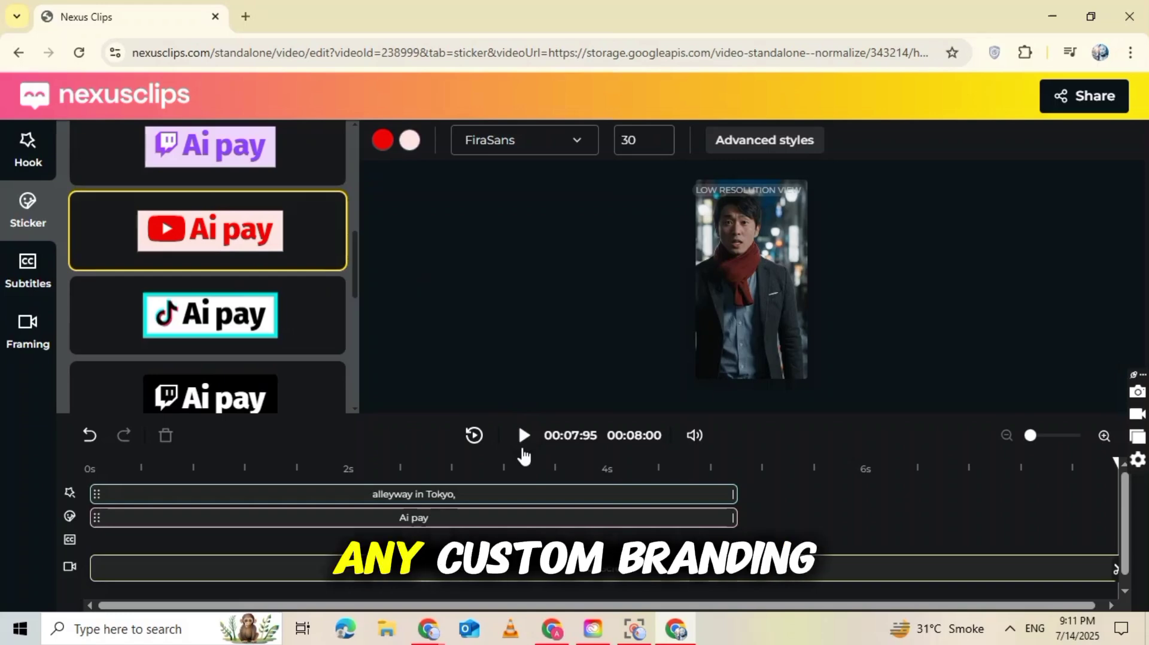
# Centre the YouTube sticker along the video's lower edge and move the hook text slightly higher.
pyautogui.click(523, 438)
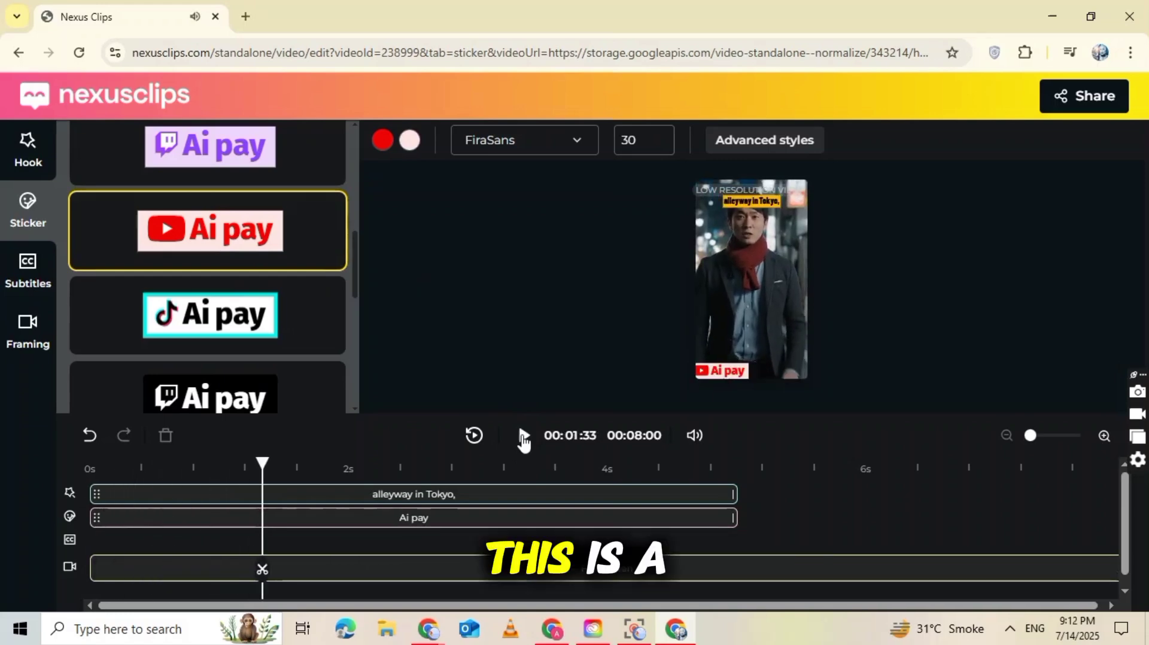
pyautogui.click(731, 377)
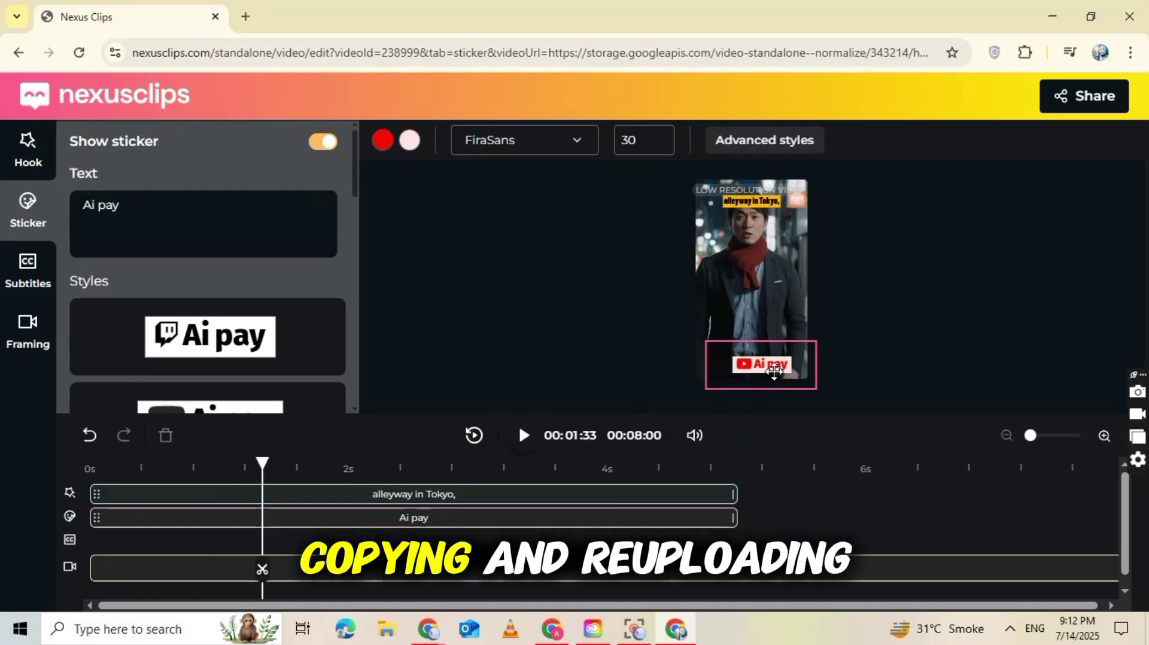
pyautogui.click(737, 216)
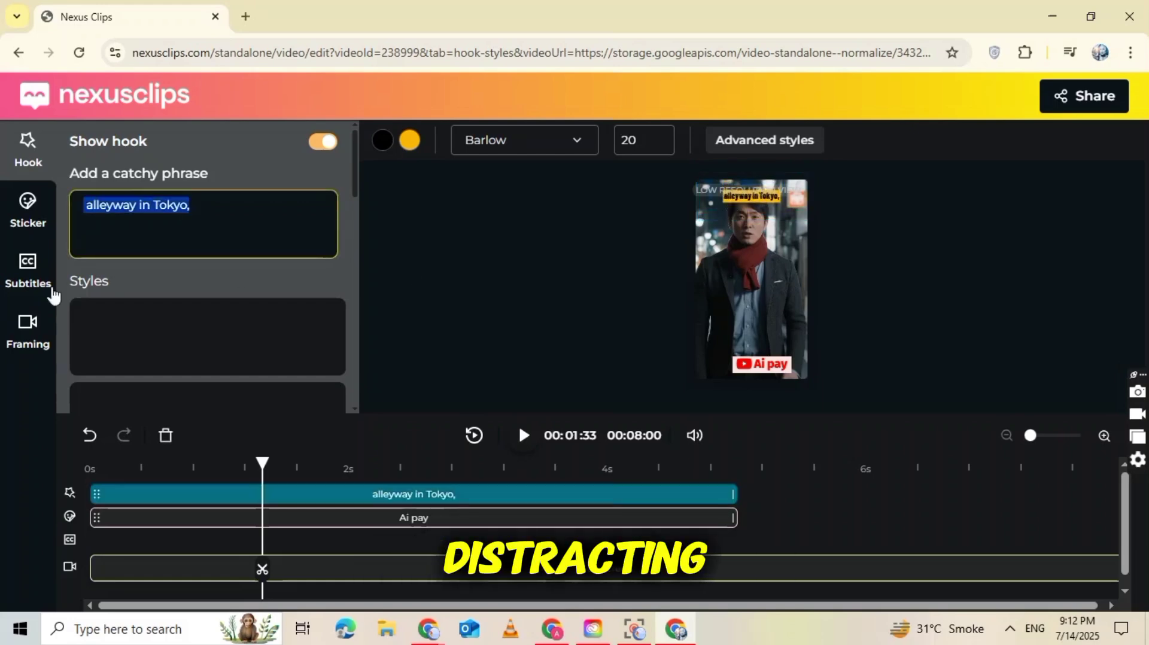
# Look through the framing styles, play the clip from the start and split the video scene at 00:03:62.
pyautogui.click(38, 326)
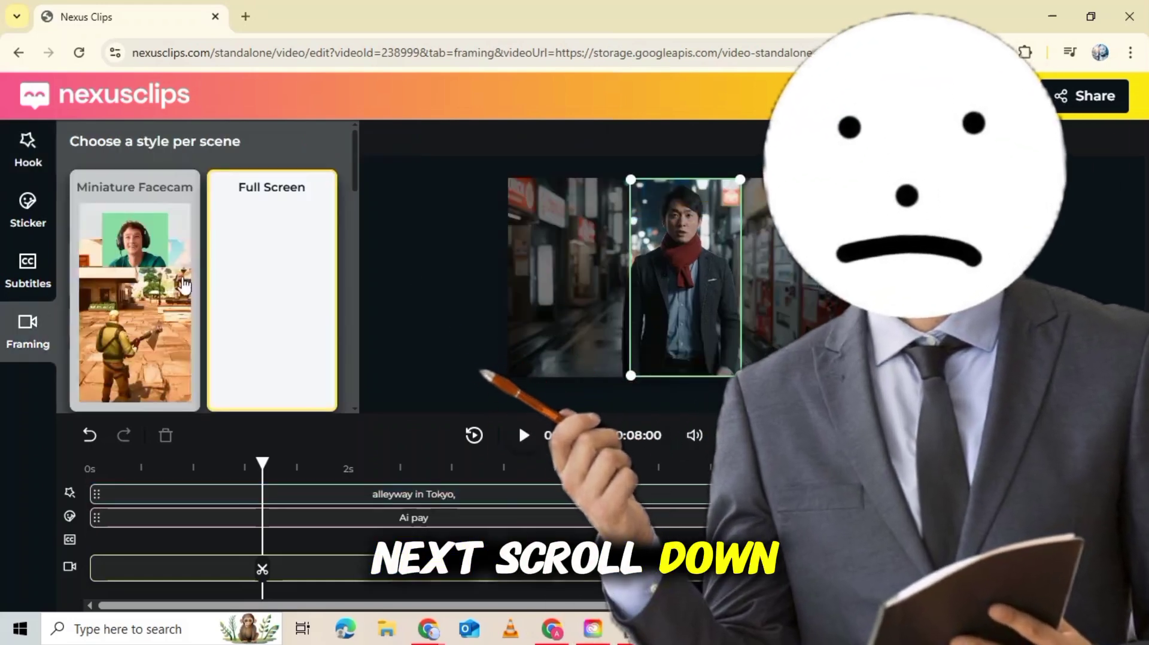
pyautogui.scroll(-5, 149, 288)
pyautogui.scroll(2, 127, 294)
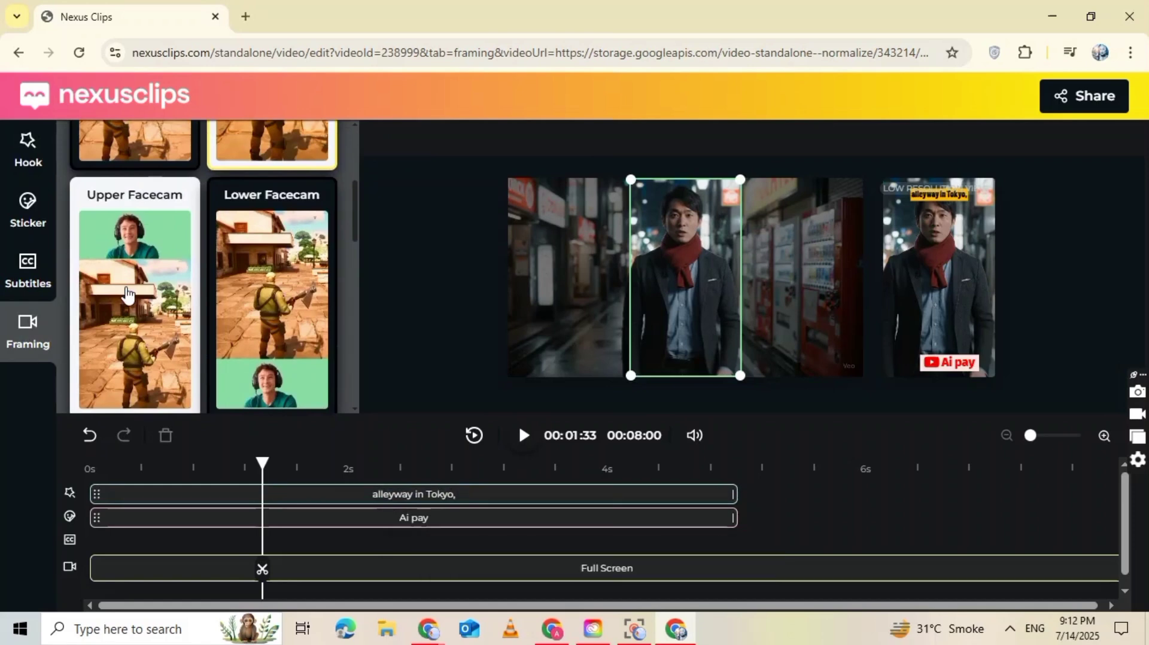
pyautogui.click(214, 485)
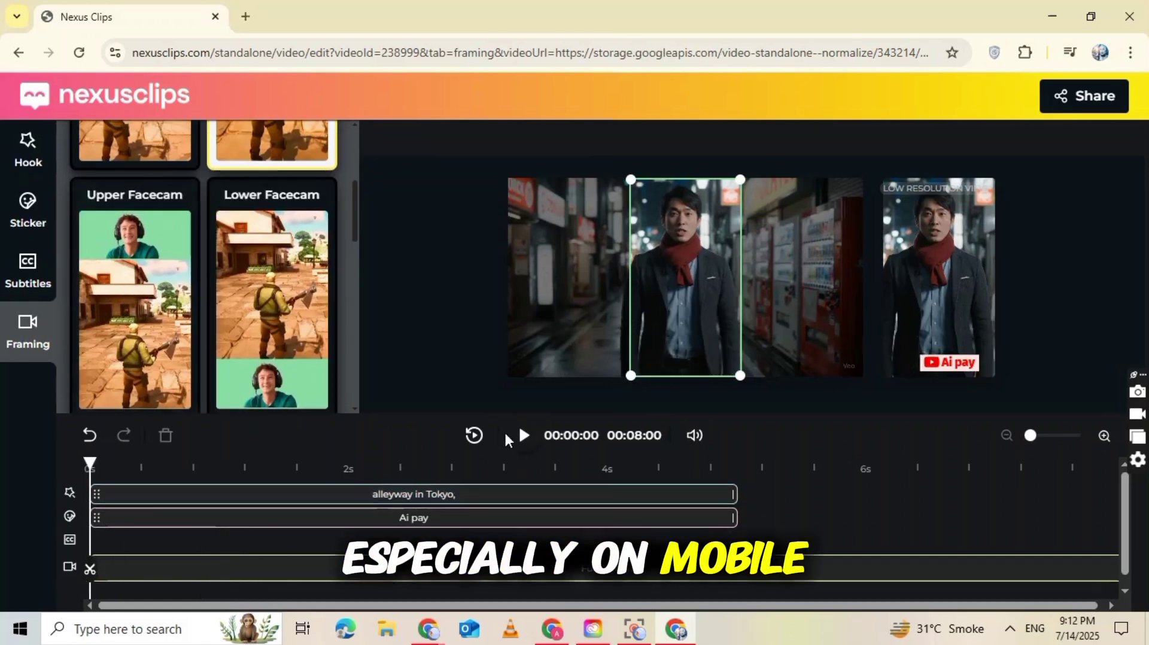
pyautogui.click(520, 436)
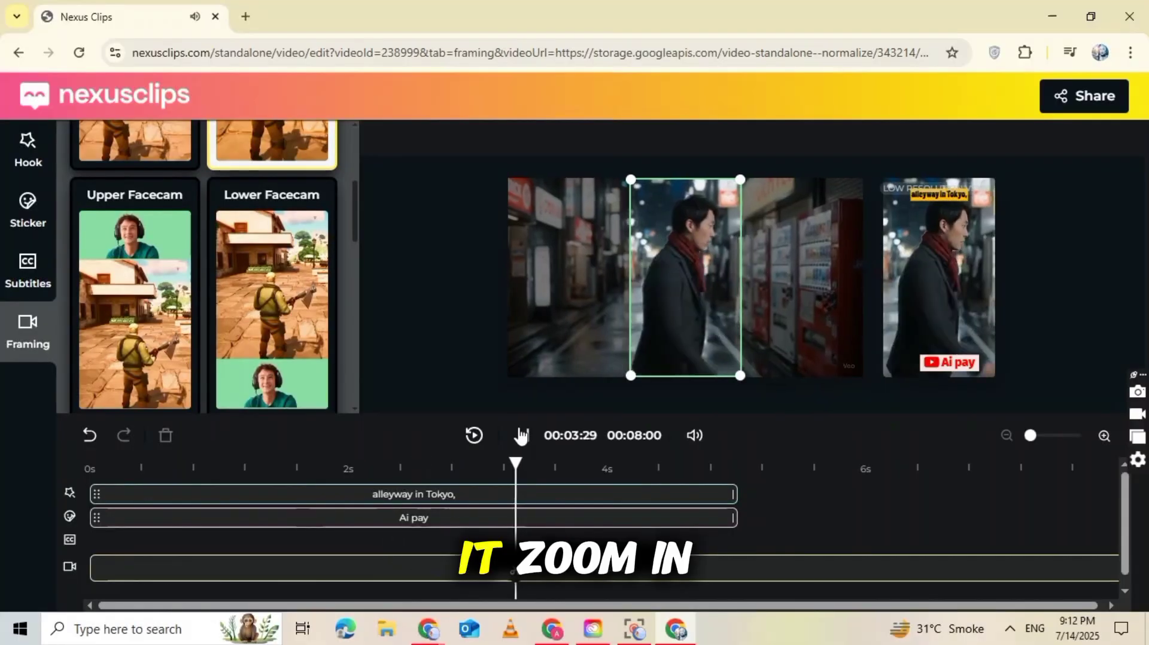
pyautogui.click(520, 435)
pyautogui.click(573, 579)
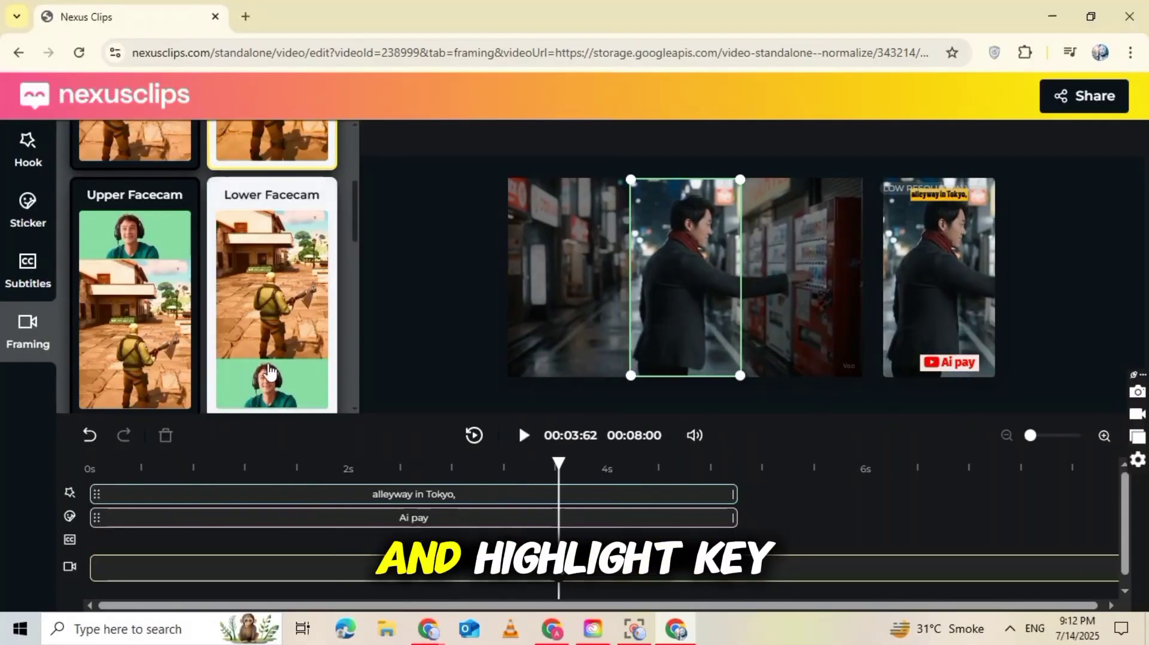
pyautogui.scroll(-4, 270, 372)
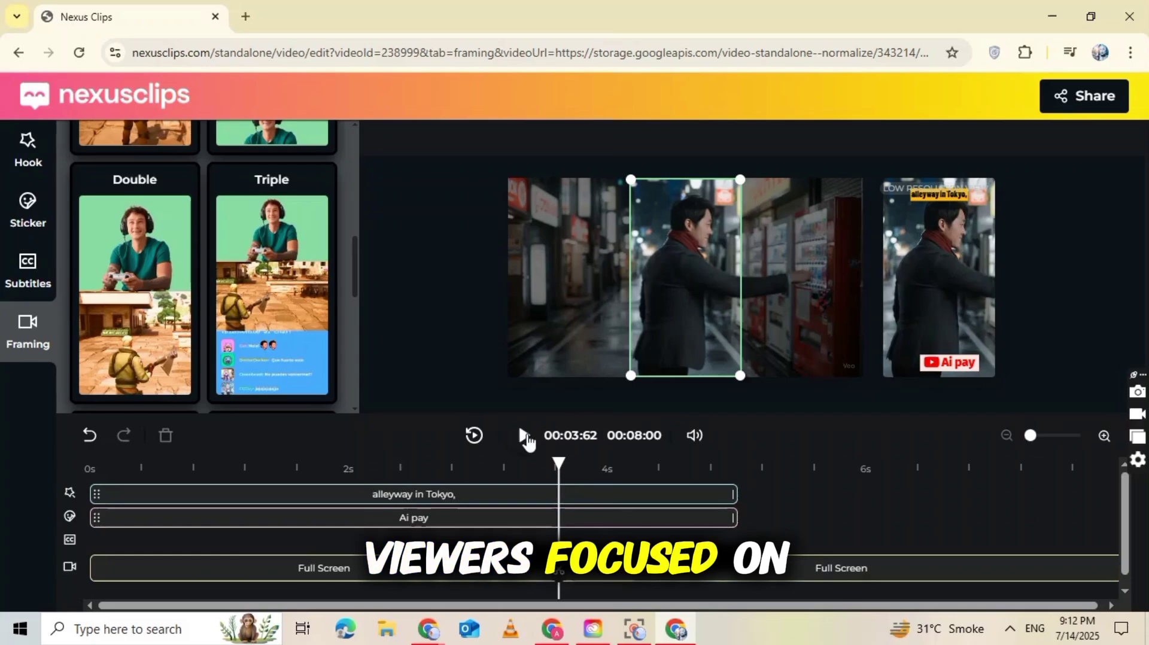
# Frame the scene after the first cut on the vending machines and split the video at 00:05:00.
pyautogui.click(525, 436)
pyautogui.click(544, 484)
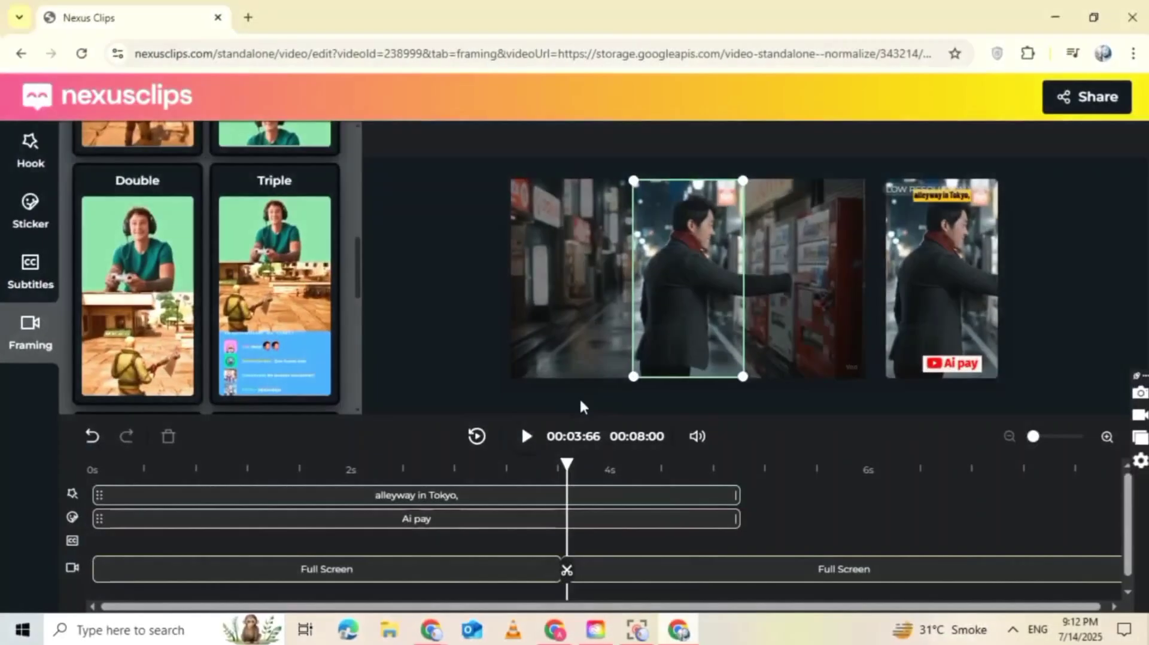
pyautogui.click(763, 491)
pyautogui.click(731, 592)
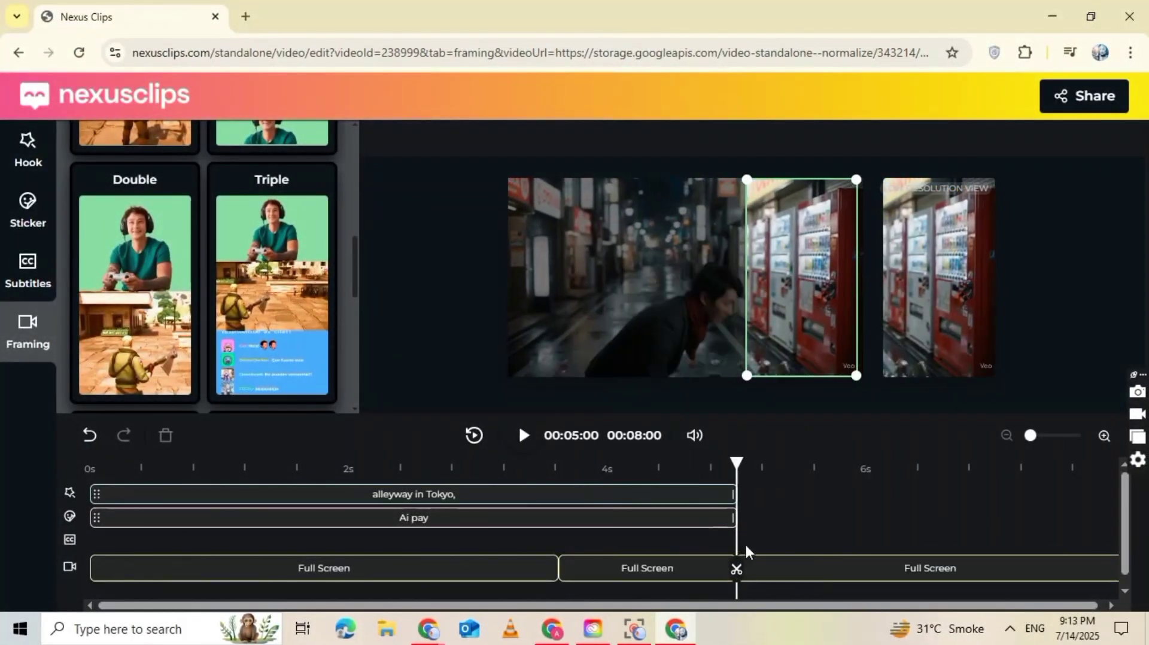
# Reframe the last scene onto the reporter and play the clip to its end.
pyautogui.moveTo(766, 313); pyautogui.dragTo(657, 313)
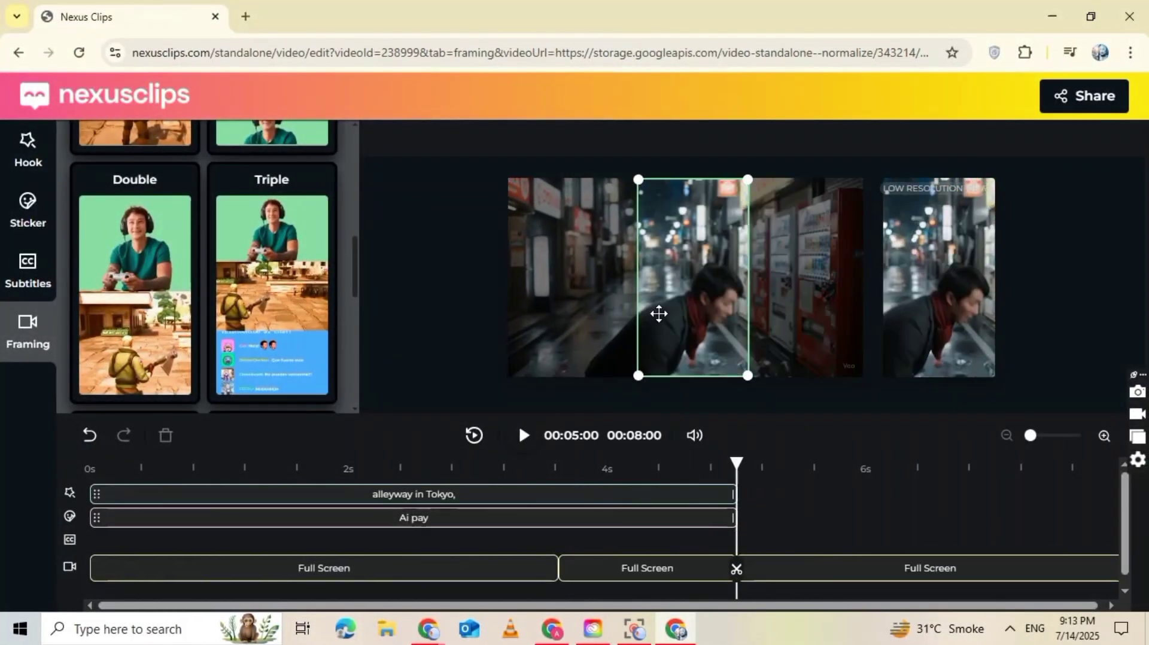
pyautogui.click(524, 435)
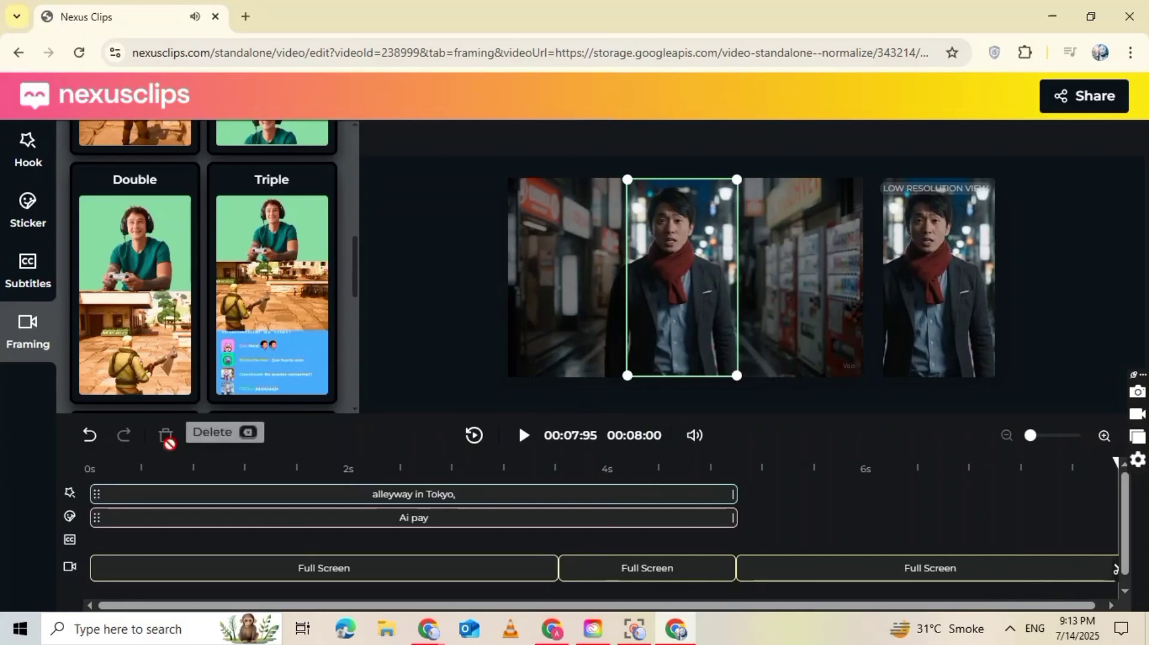
pyautogui.click(522, 435)
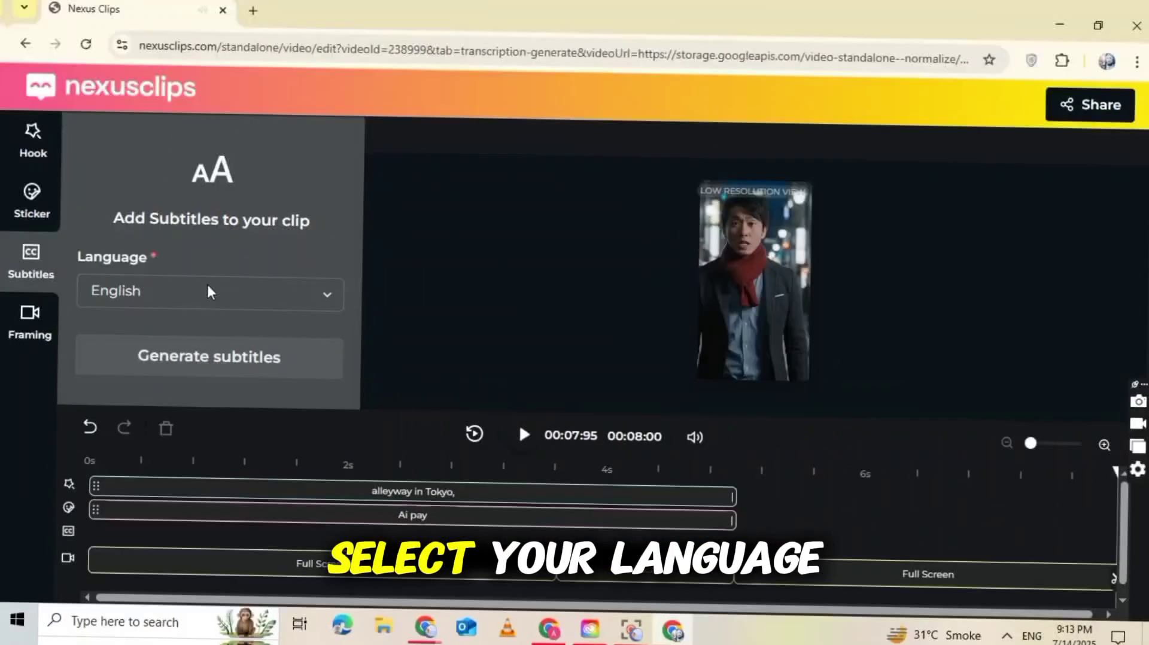
# Generate subtitles for the clip with the language set to English.
pyautogui.click(209, 298)
pyautogui.click(250, 355)
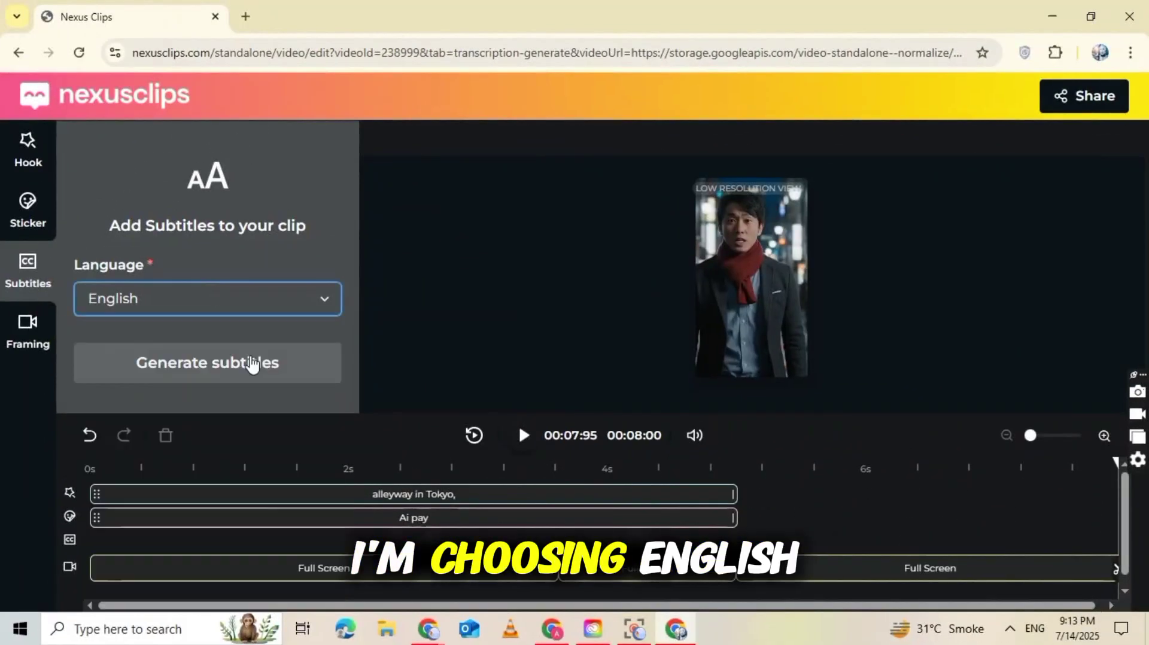
pyautogui.click(257, 368)
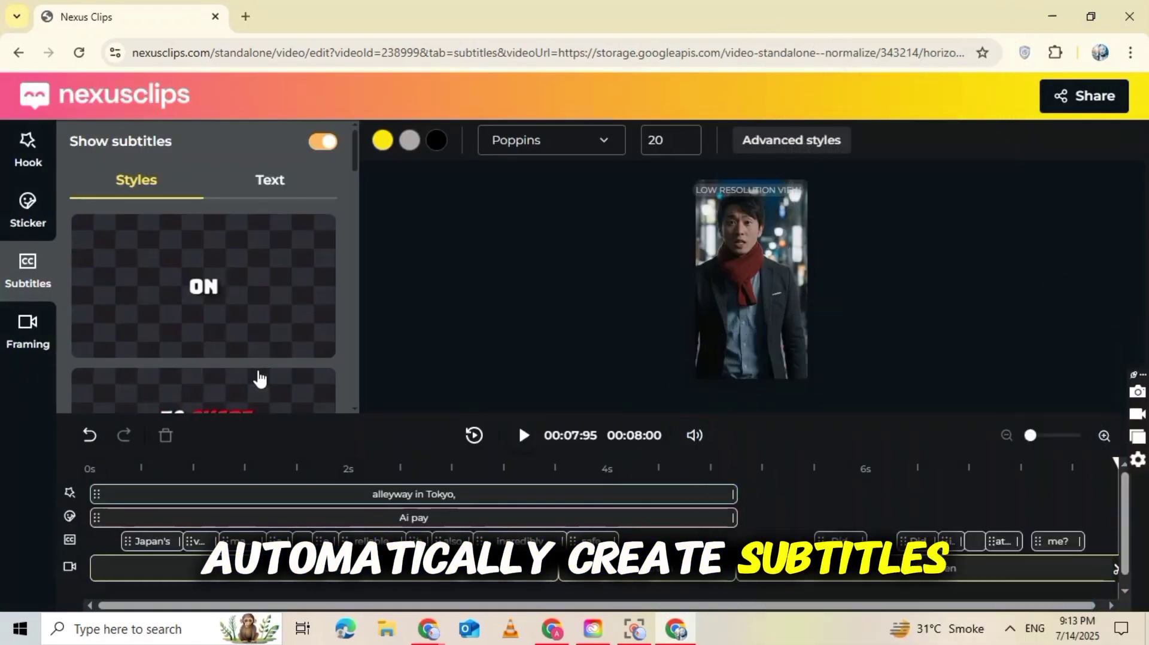
# Apply the plain white Bungee subtitle style and play the clip from the start to preview it.
pyautogui.click(199, 288)
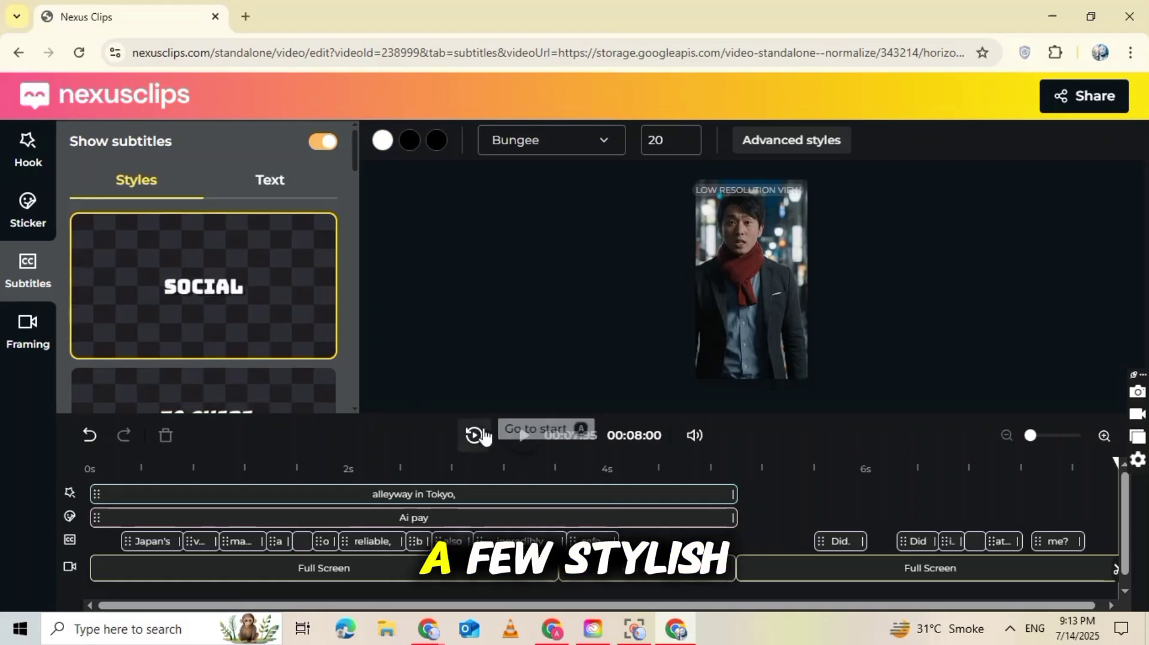
pyautogui.click(523, 436)
pyautogui.click(523, 436)
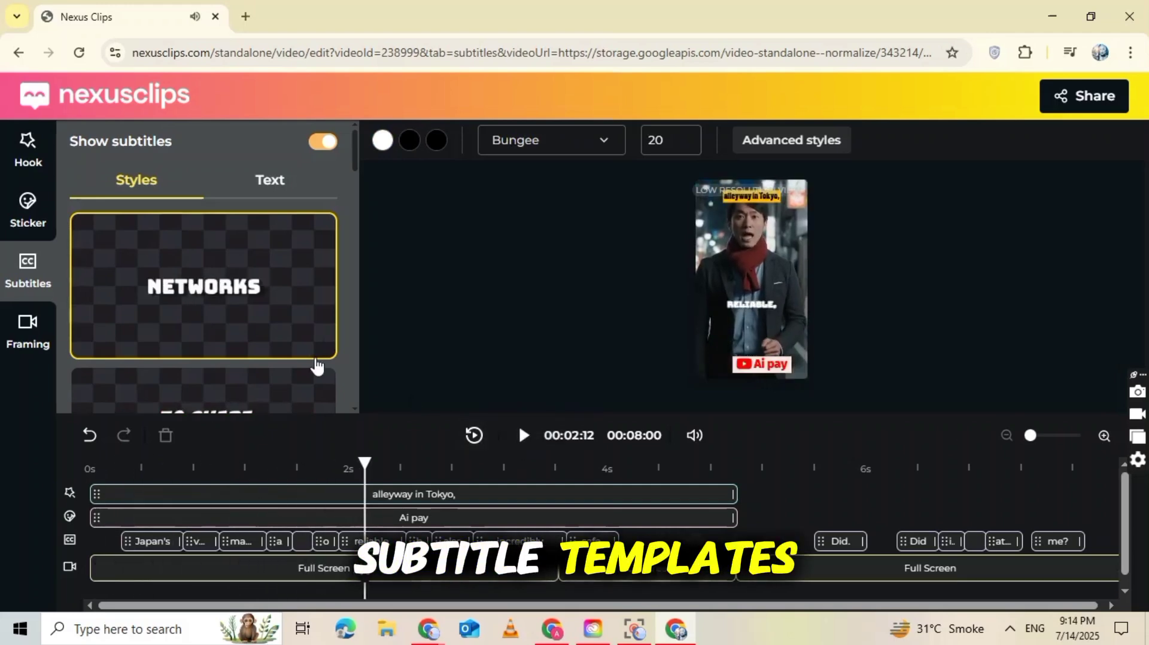
# Try other subtitle styles, including the magenta Lilita one, and return to the plain white Bungee style.
pyautogui.scroll(-5, 315, 362)
pyautogui.click(249, 278)
pyautogui.scroll(-3, 248, 279)
pyautogui.click(248, 278)
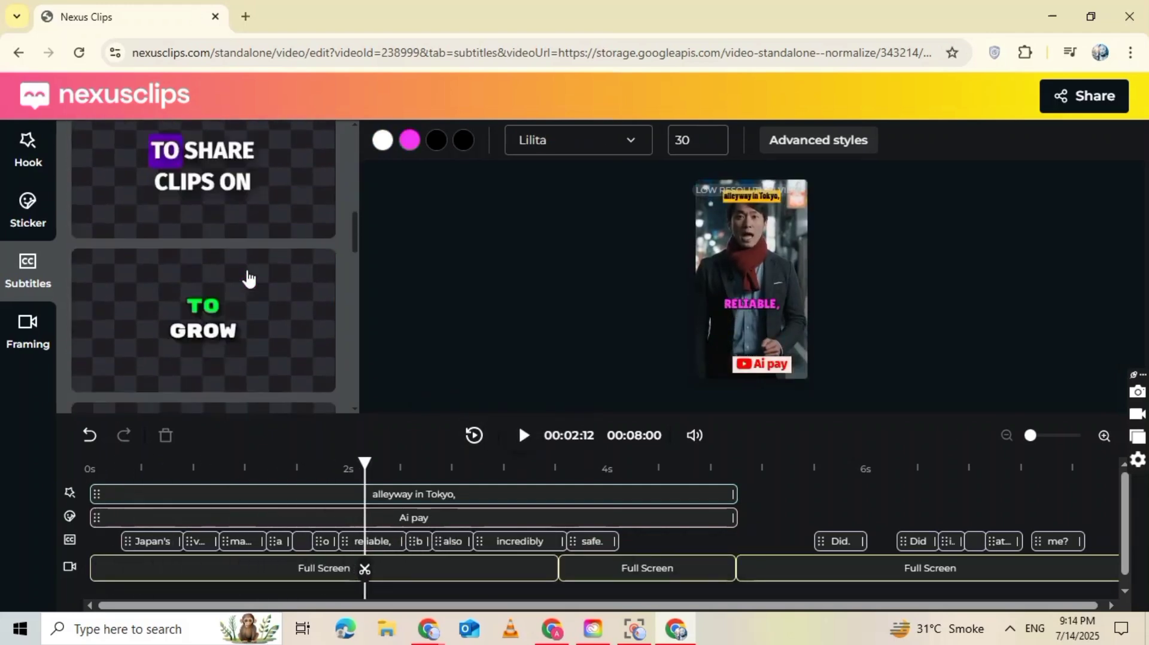
pyautogui.scroll(-4, 248, 279)
pyautogui.scroll(10, 248, 278)
pyautogui.click(250, 281)
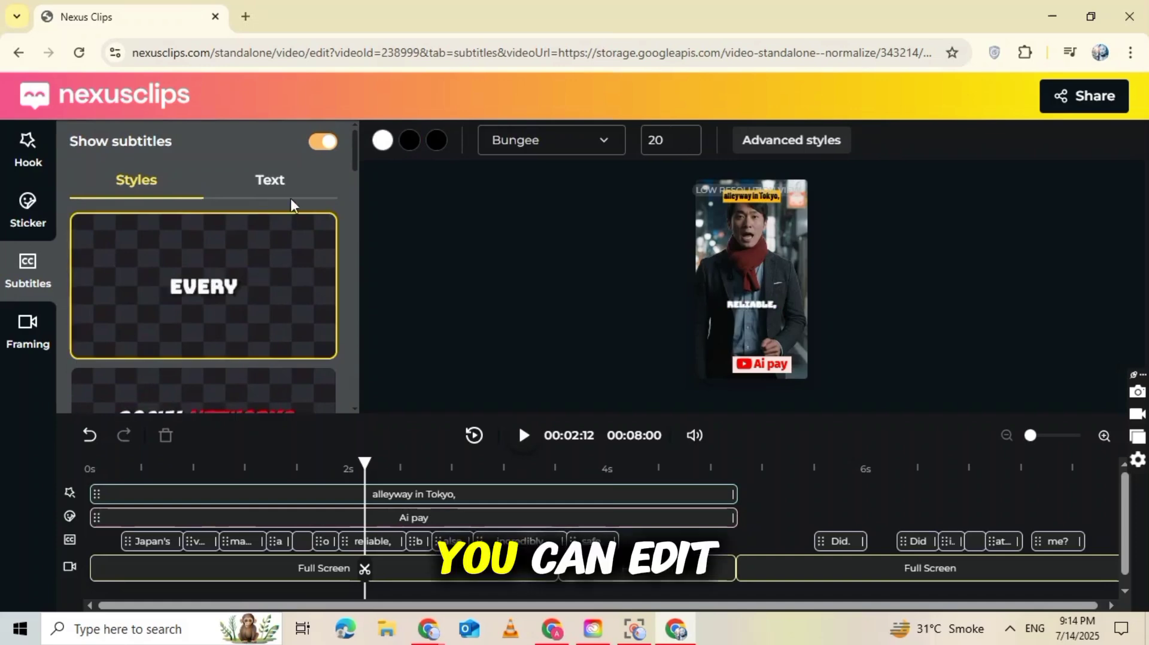
# Try the Poppins font on the subtitles and set the subtitle font to Montserrat.
pyautogui.click(551, 143)
pyautogui.click(553, 186)
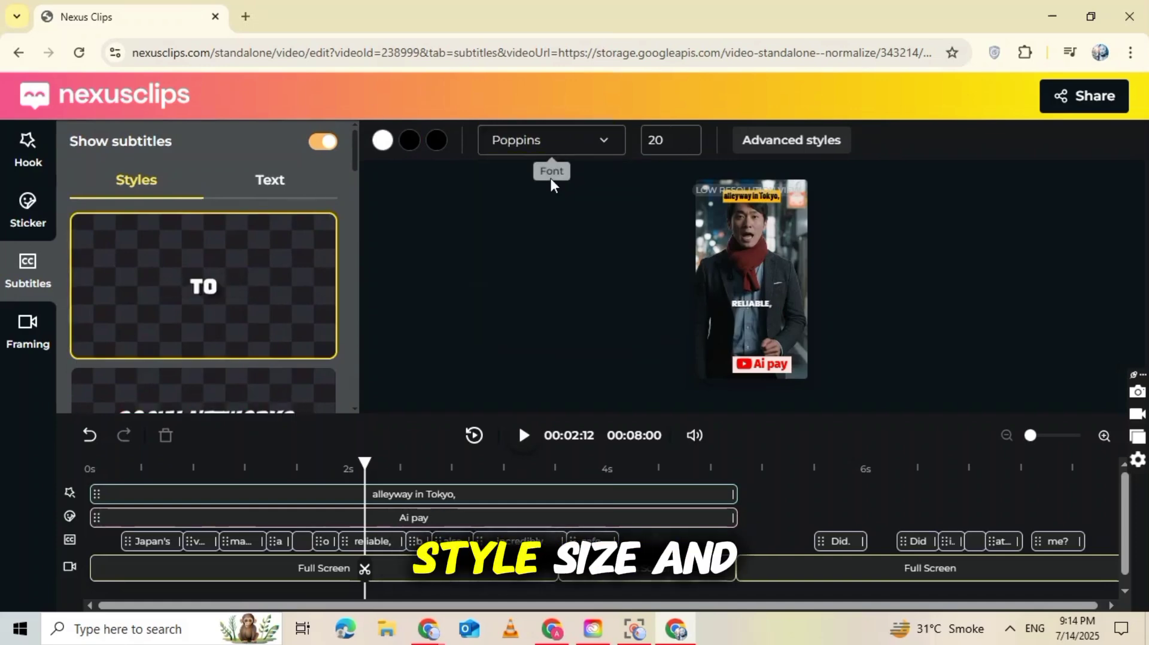
pyautogui.click(539, 152)
pyautogui.click(532, 242)
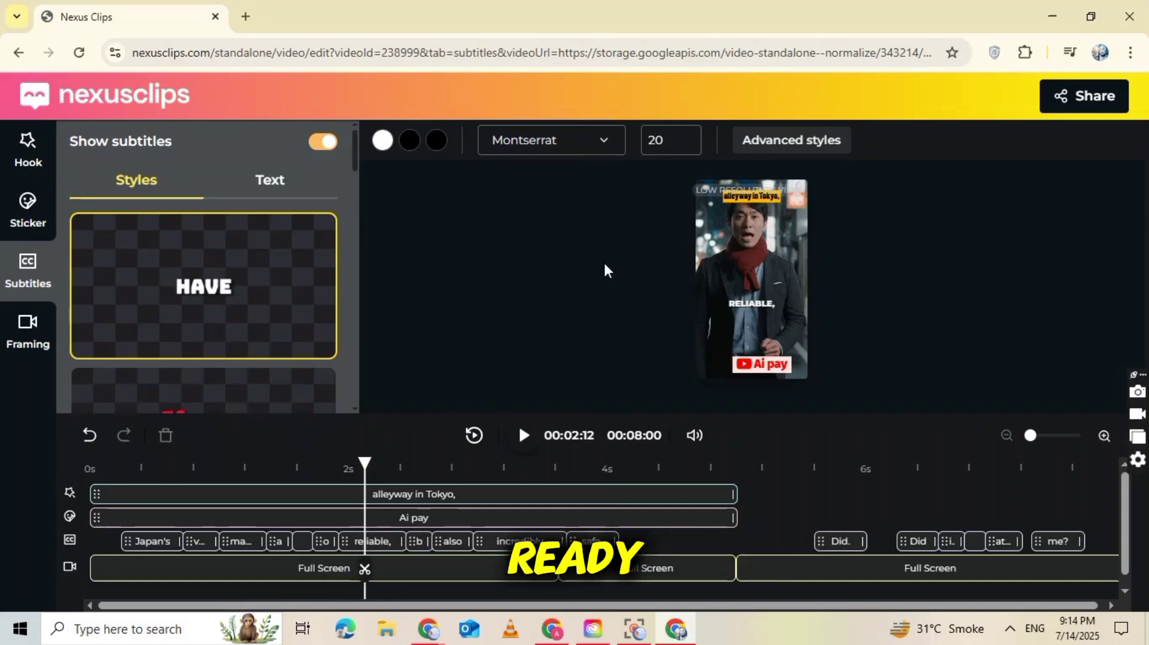
# Download the finished clip and open the downloaded video to watch it.
pyautogui.click(1057, 111)
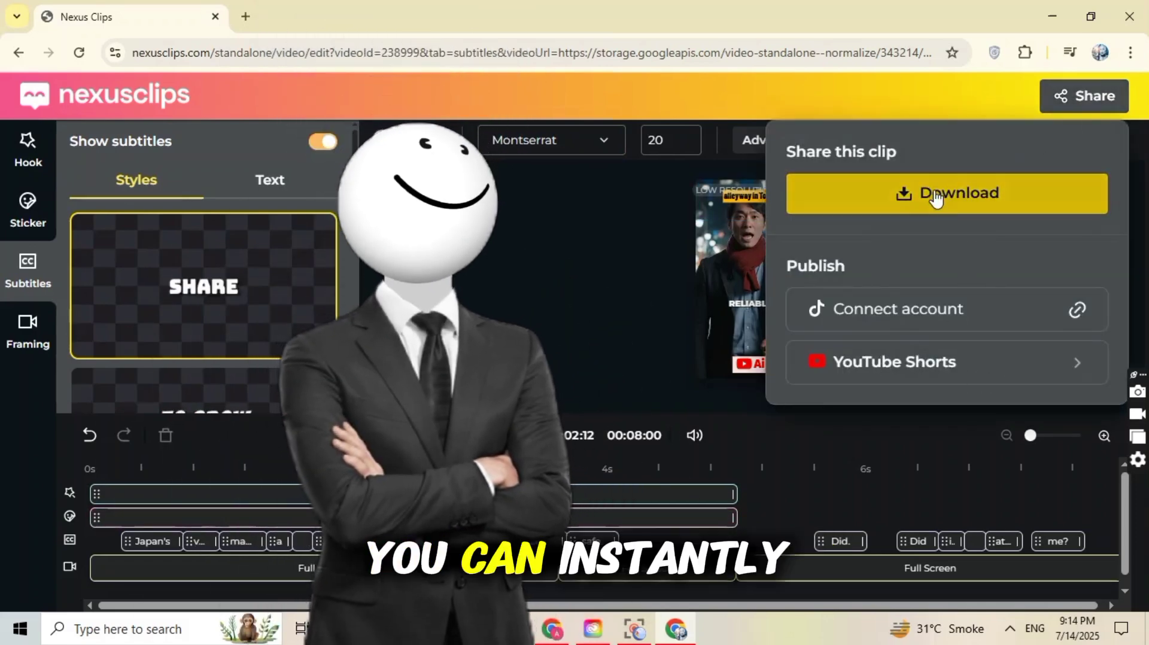
pyautogui.click(931, 194)
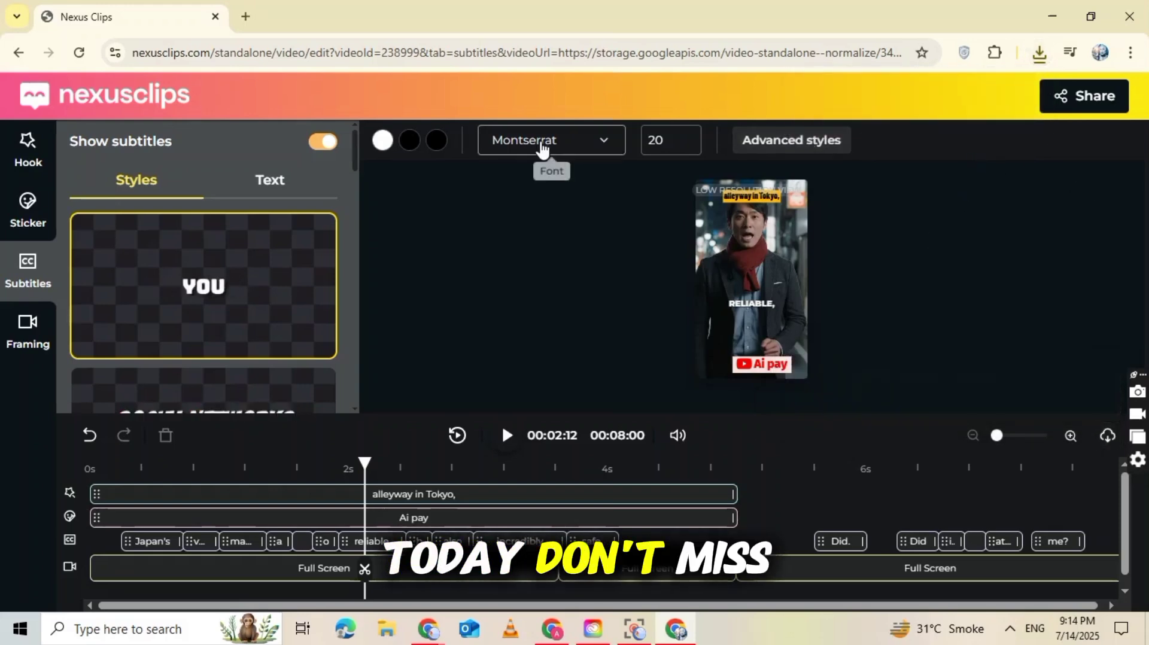
pyautogui.click(1040, 54)
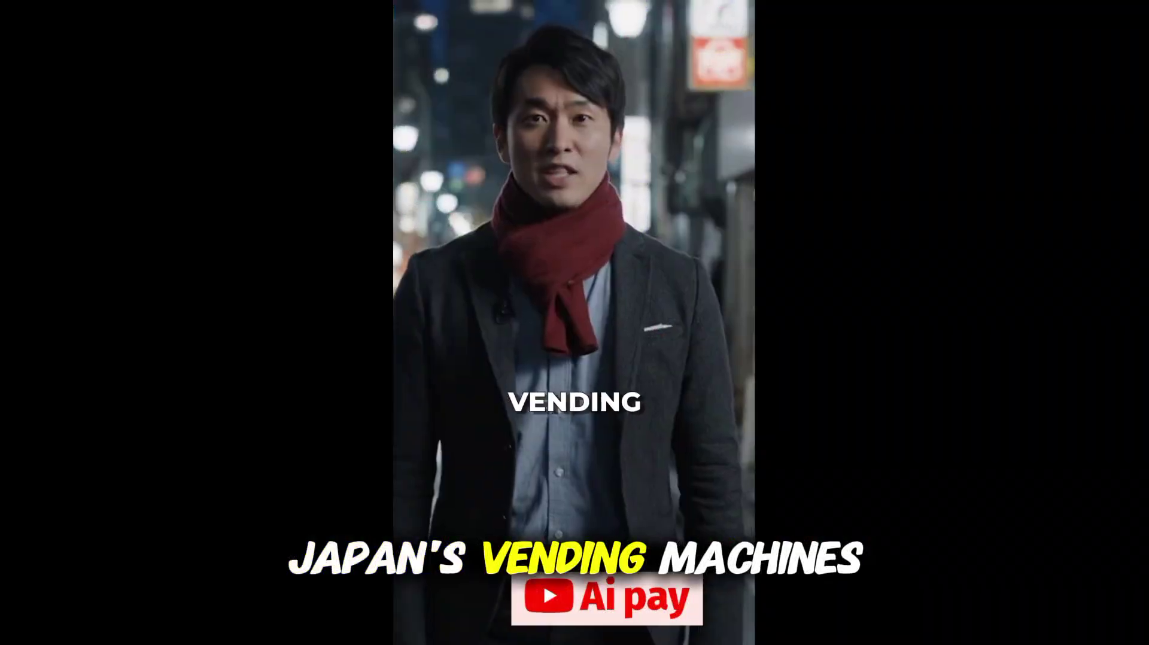